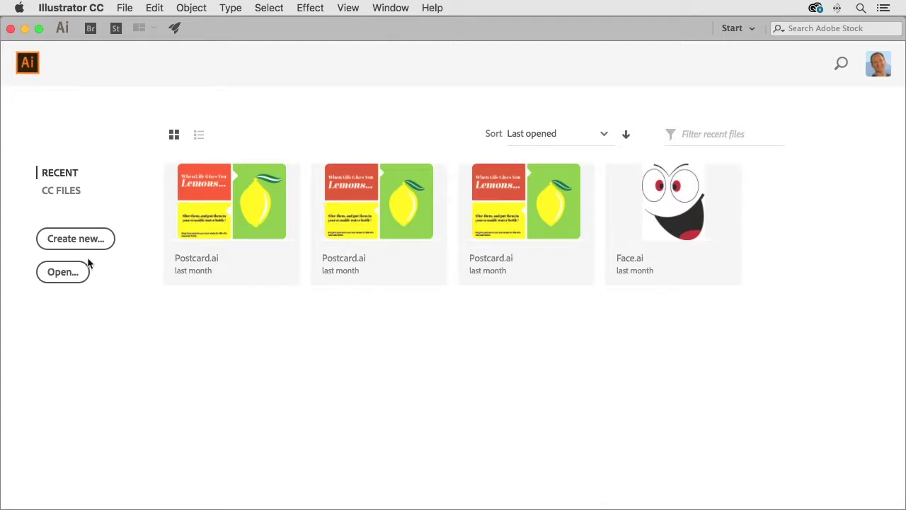
Open the New Document dialog from the File menu
{"action": "left_click", "coordinate": [125, 8]}
{"action": "left_click", "coordinate": [129, 8]}
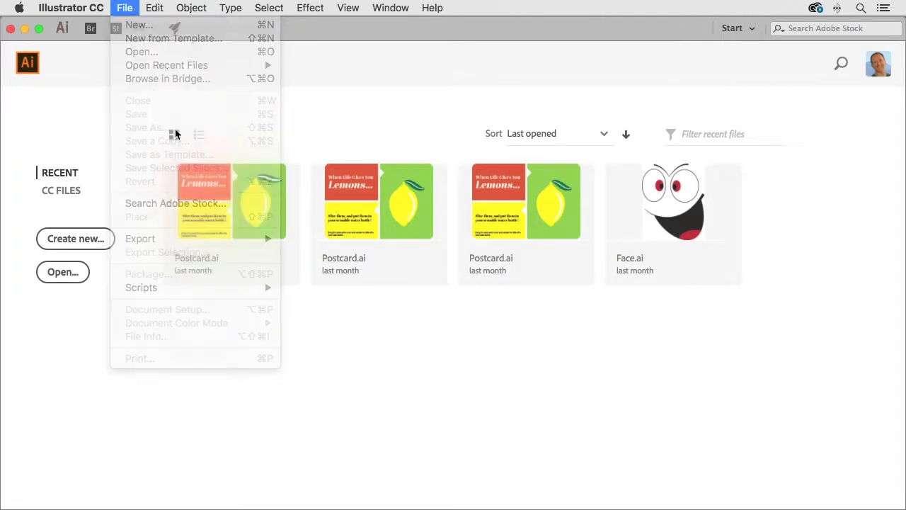
Choose the Print category's Letter 8.5 × 11 in preset with units set to Inches
{"action": "left_click", "coordinate": [75, 239]}
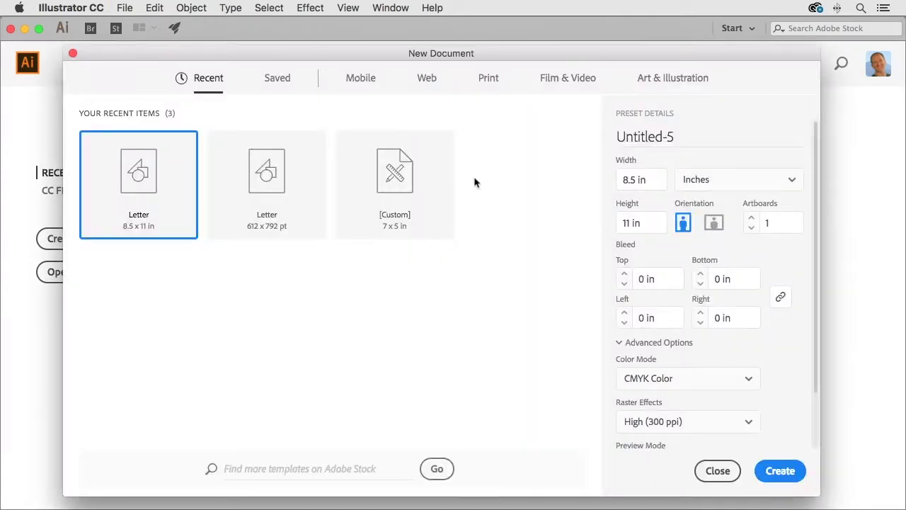
{"action": "left_click", "coordinate": [489, 80]}
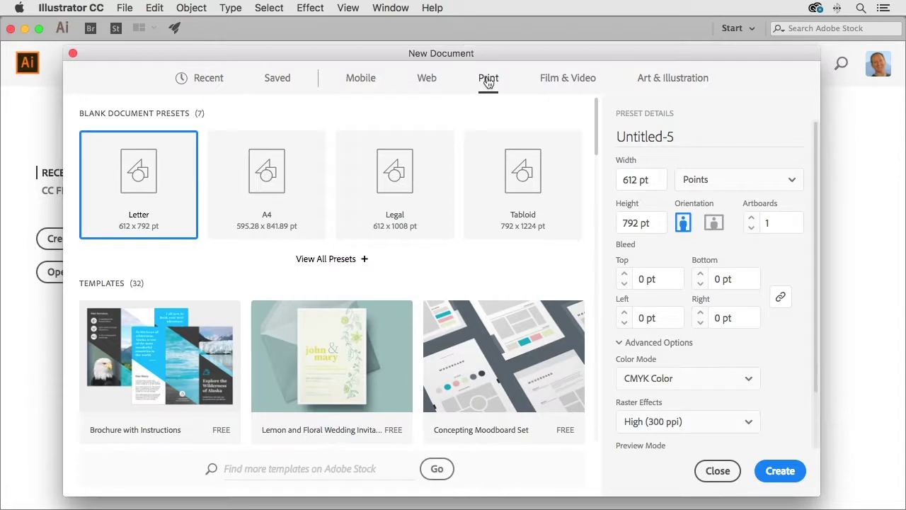
{"action": "left_click", "coordinate": [790, 182]}
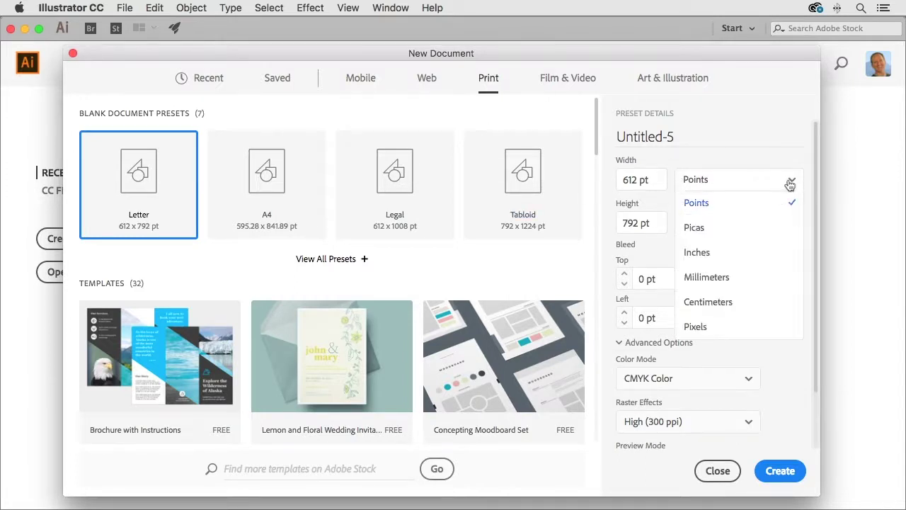
{"action": "left_click", "coordinate": [698, 253]}
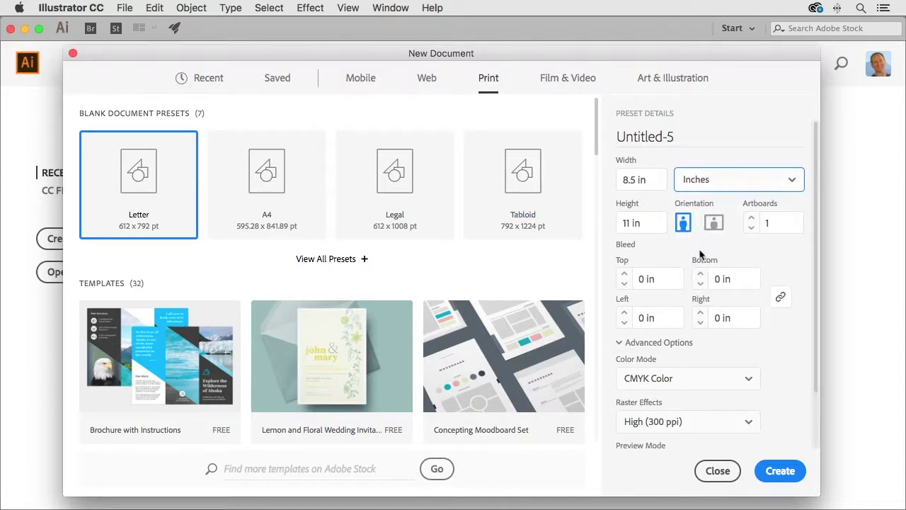
Create the Letter-size document, opening it as Untitled-5
{"action": "left_click", "coordinate": [779, 470]}
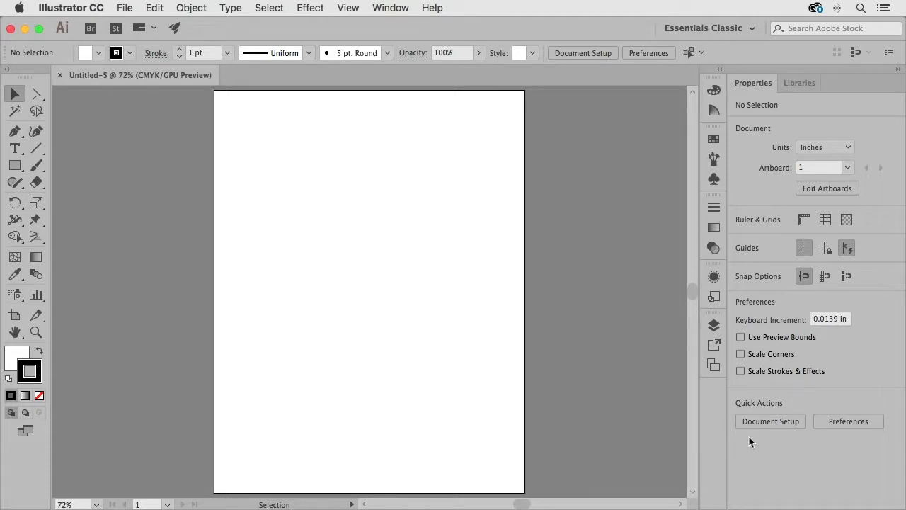
Save the document as 'Business Card' with the default Illustrator options
{"action": "left_click", "coordinate": [155, 8]}
{"action": "mouse_move", "coordinate": [125, 8]}
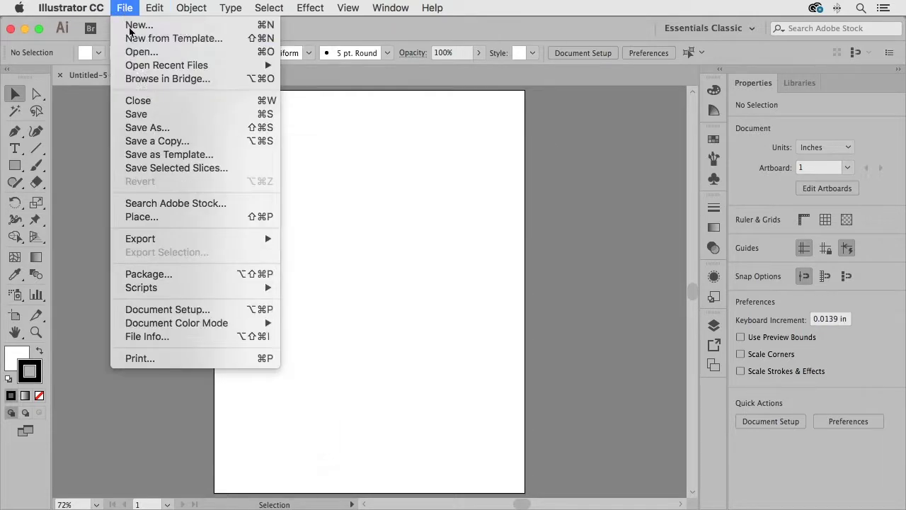
{"action": "left_click", "coordinate": [132, 113]}
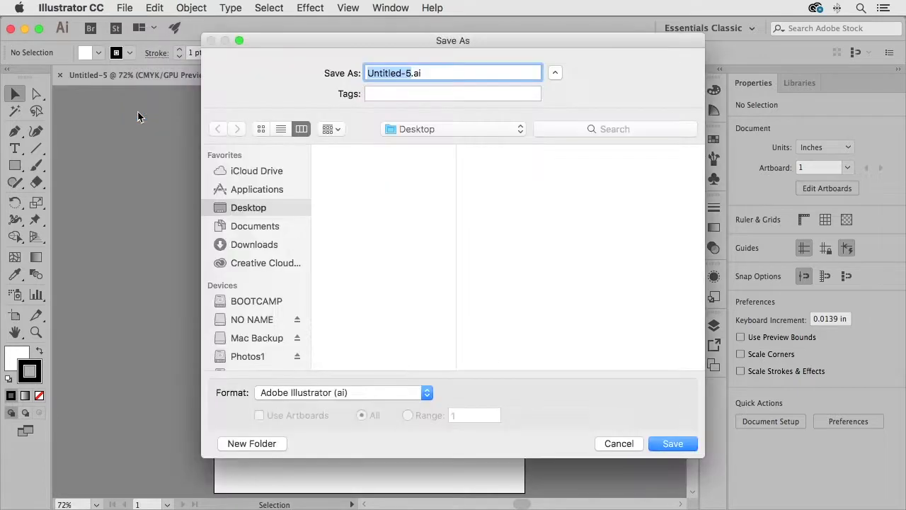
{"action": "type", "text": "Business Car"}
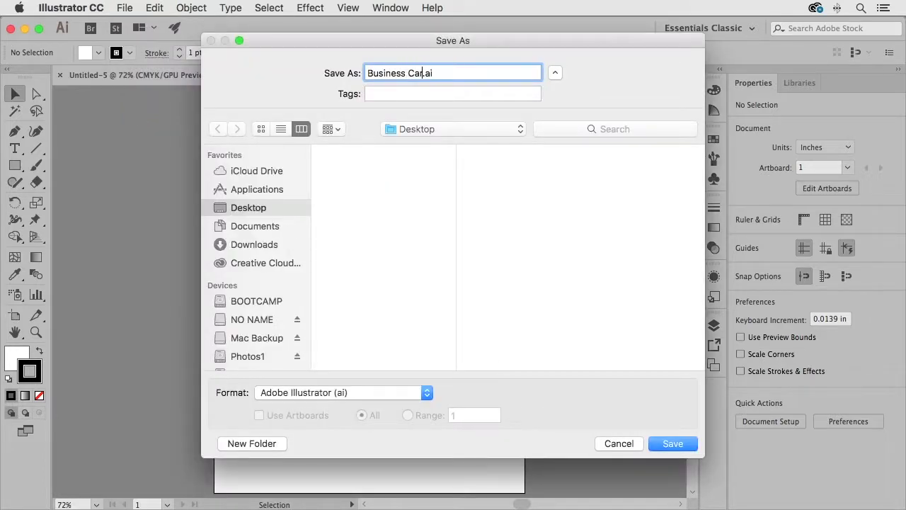
{"action": "type", "text": "d"}
{"action": "key", "text": "Return"}
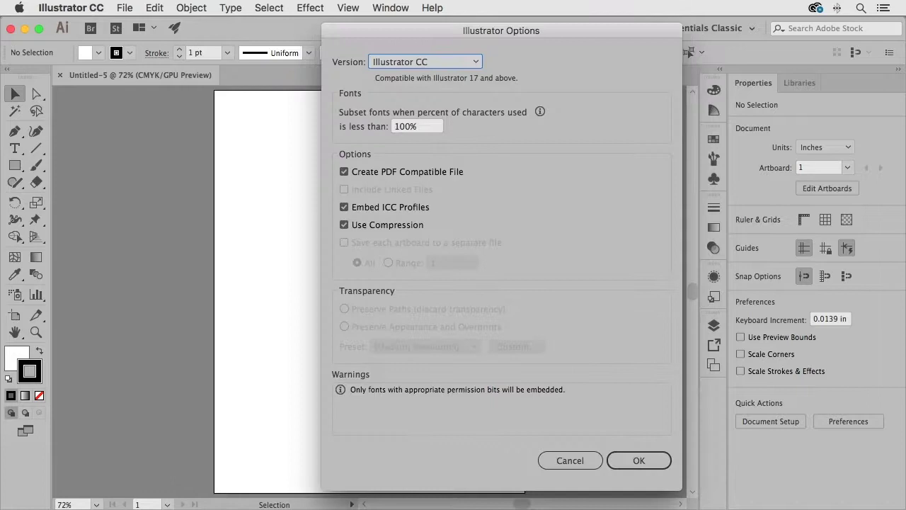
{"action": "key", "text": "Return"}
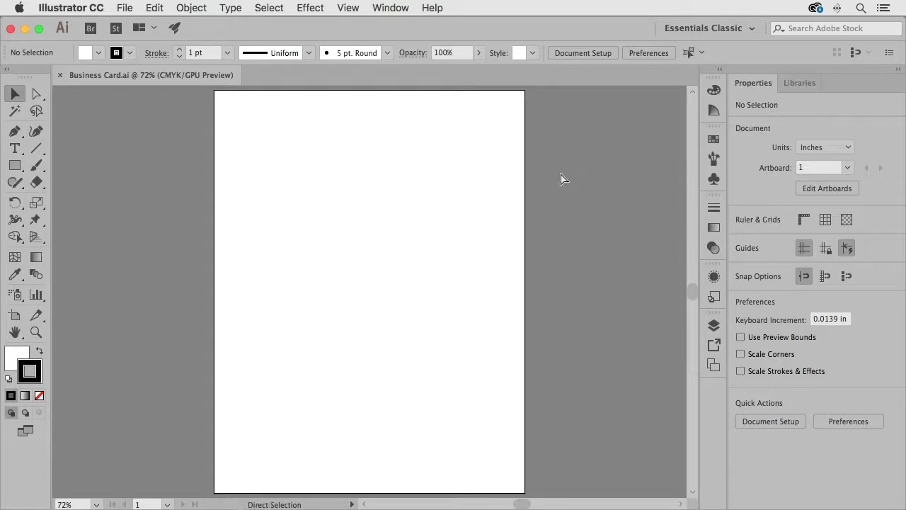
Zoom out to see the whole page, then zoom back so it fills the window
{"action": "key", "text": "super+minus"}
{"action": "key", "text": "super+minus"}
{"action": "key", "text": "super+minus"}
{"action": "key", "text": "super+minus"}
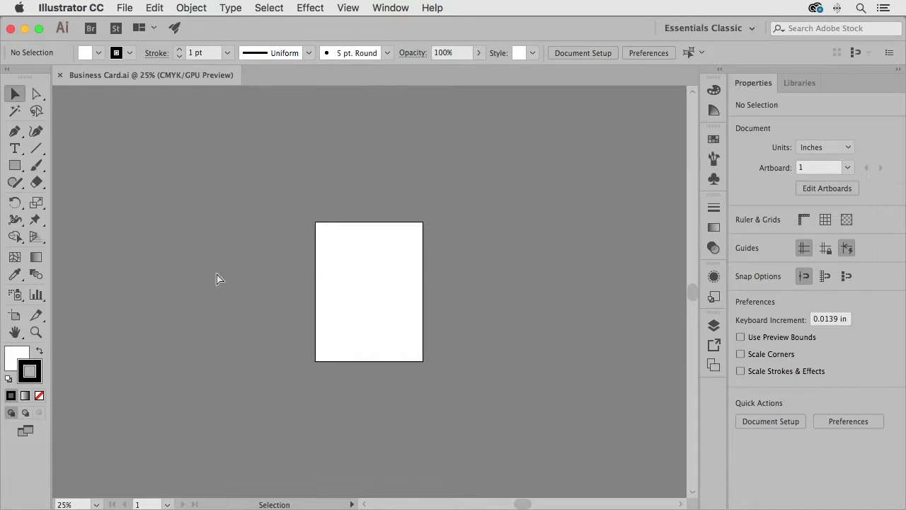
{"action": "key", "text": "super+0"}
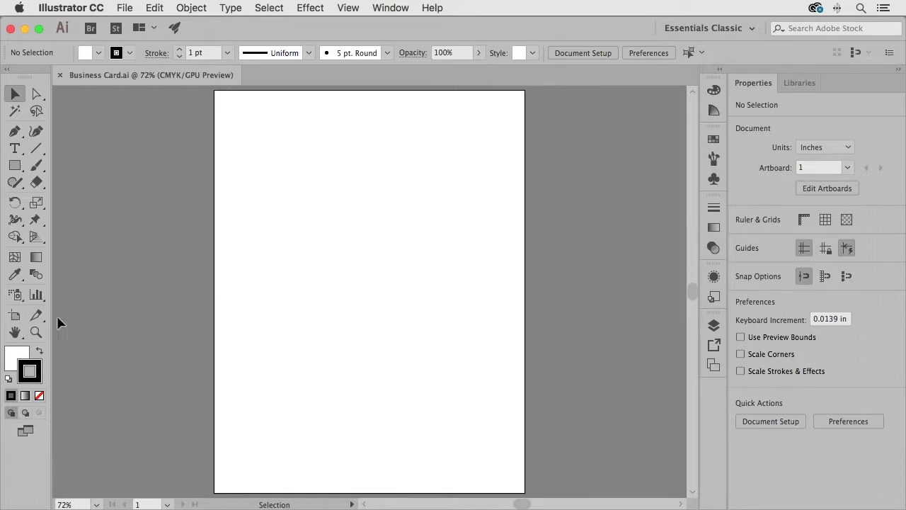
With the Artboard tool, drag the artboard's edges to make it 6.9 in wide and 7.72 in tall
{"action": "left_click", "coordinate": [14, 316]}
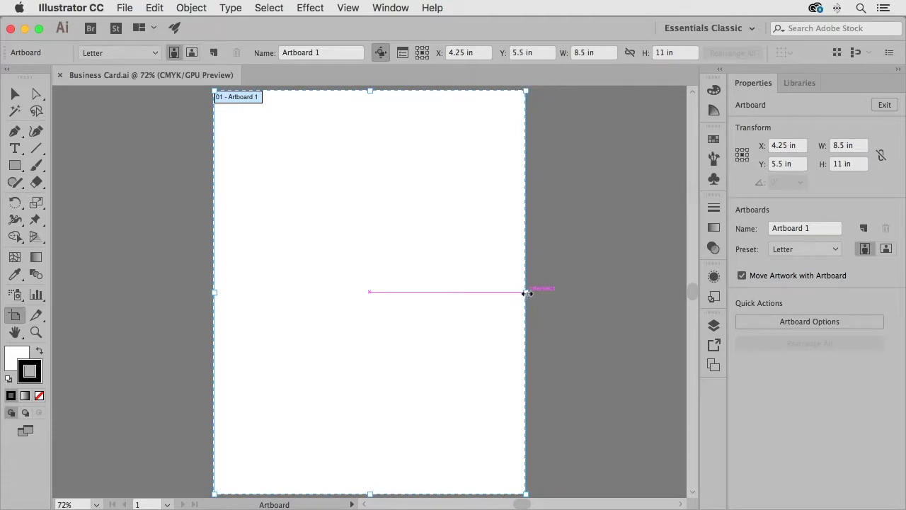
{"action": "left_click_drag", "start_coordinate": [527, 294], "coordinate": [467, 294]}
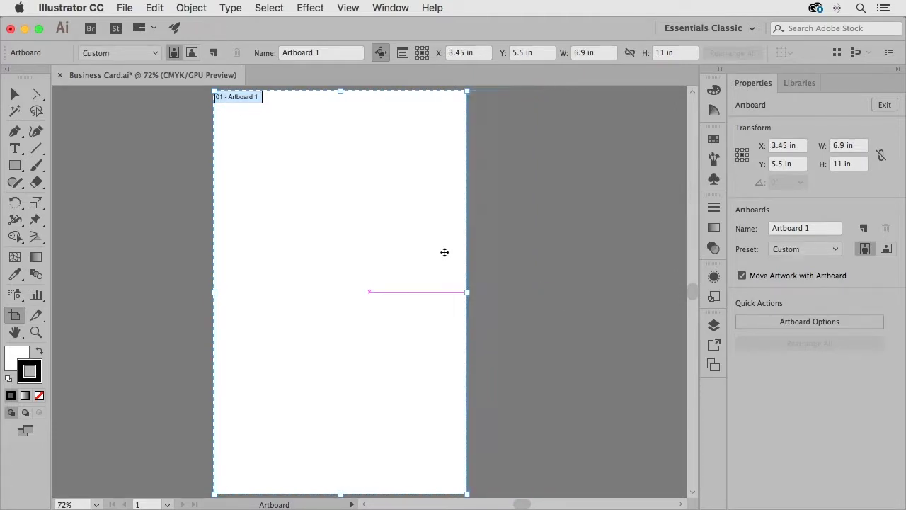
{"action": "left_click_drag", "start_coordinate": [341, 92], "coordinate": [331, 212]}
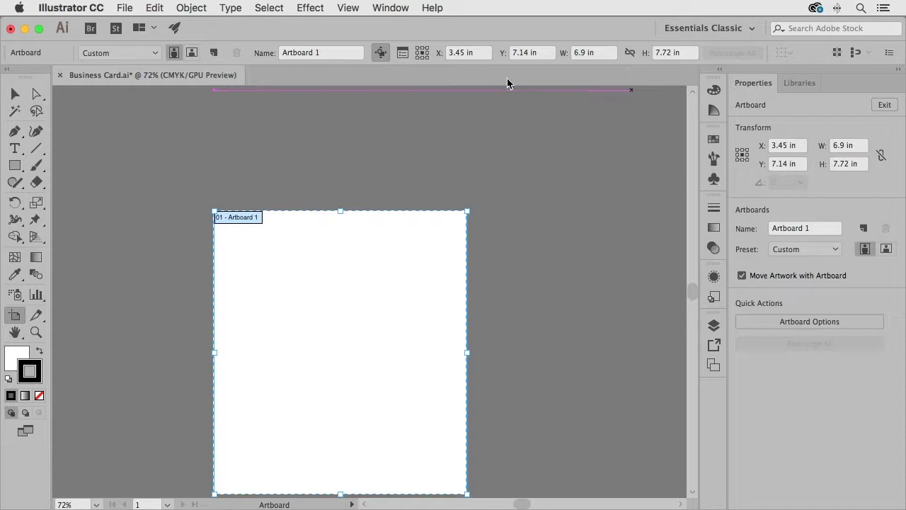
{"action": "left_click", "coordinate": [731, 30]}
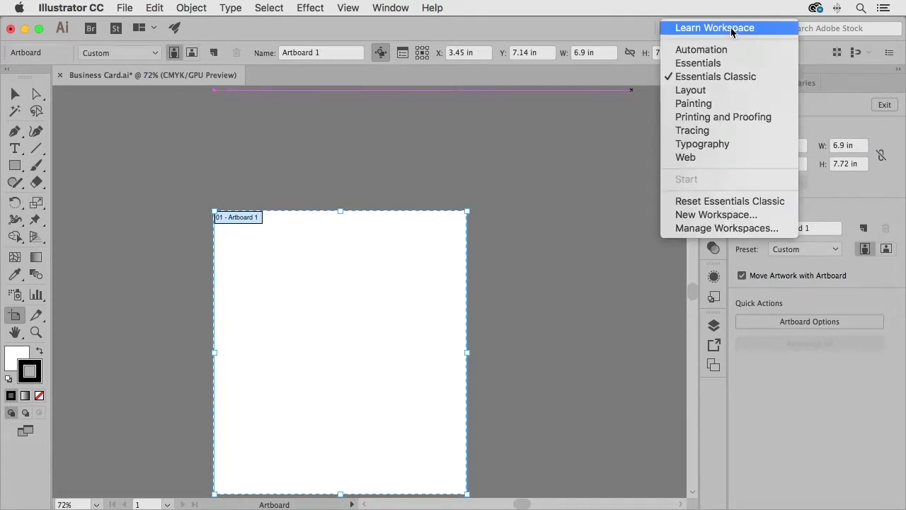
{"action": "left_click", "coordinate": [712, 63]}
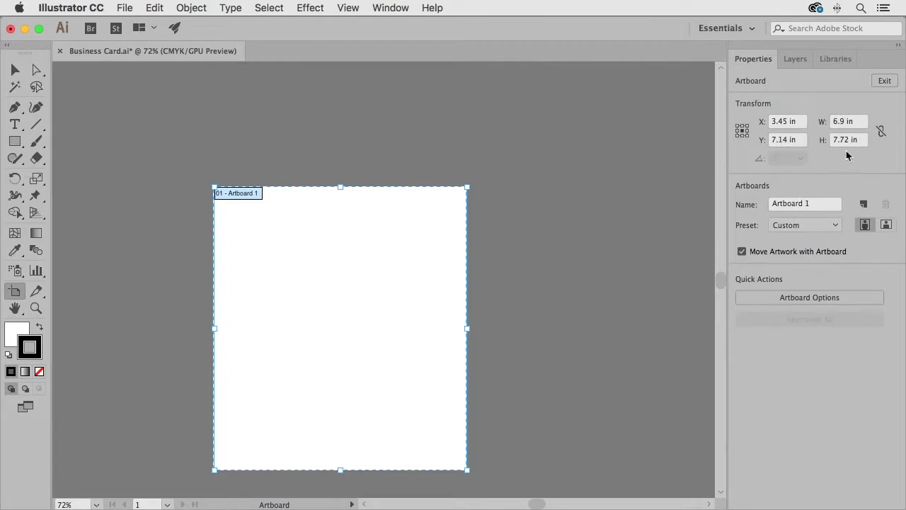
{"action": "left_click", "coordinate": [729, 28]}
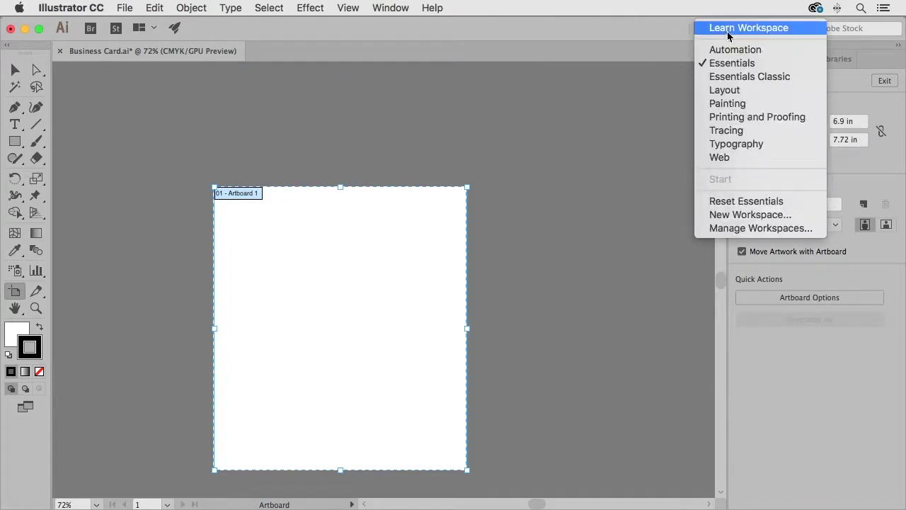
{"action": "left_click", "coordinate": [738, 77]}
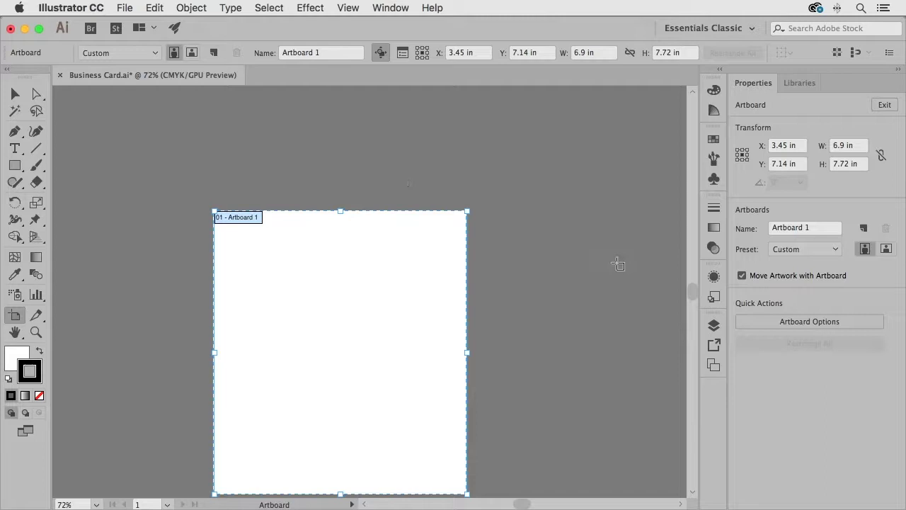
Add three new artboards in the Artboards panel and zoom to fit all four
{"action": "left_click", "coordinate": [713, 365]}
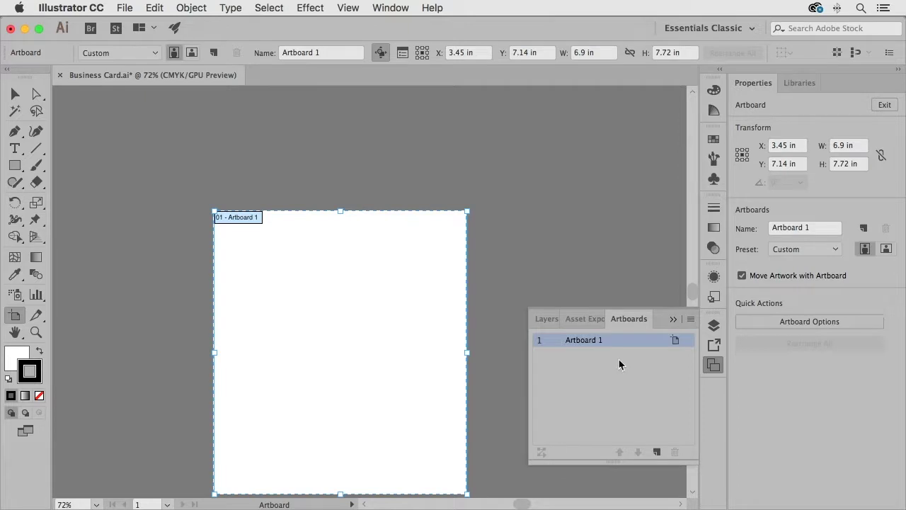
{"action": "left_click", "coordinate": [657, 452]}
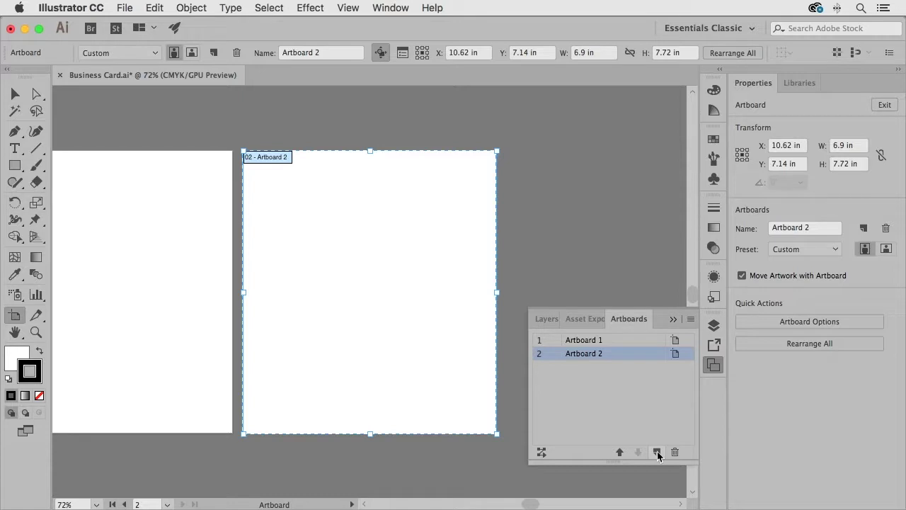
{"action": "left_click", "coordinate": [657, 453]}
{"action": "left_click", "coordinate": [657, 453]}
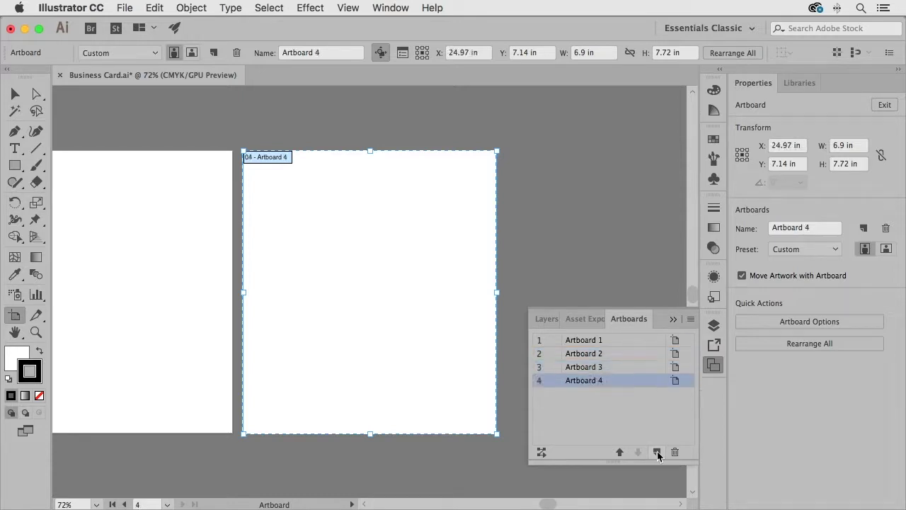
{"action": "key", "text": "super+alt+0"}
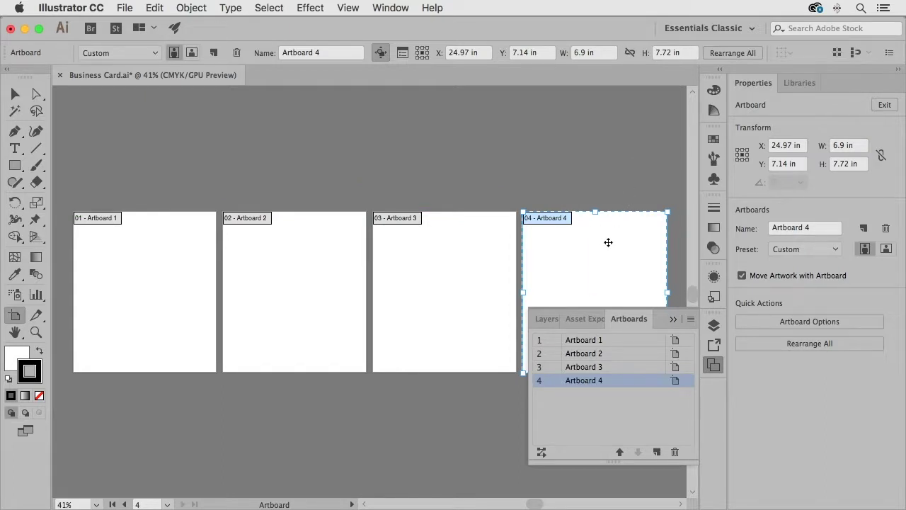
Delete Artboards 4 and 3, then select Artboard 2
{"action": "key", "text": "Delete"}
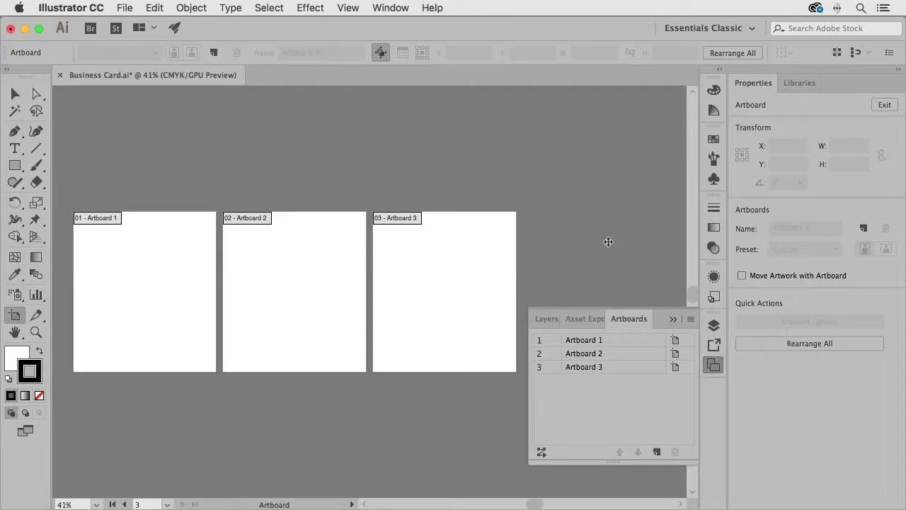
{"action": "left_click", "coordinate": [621, 368]}
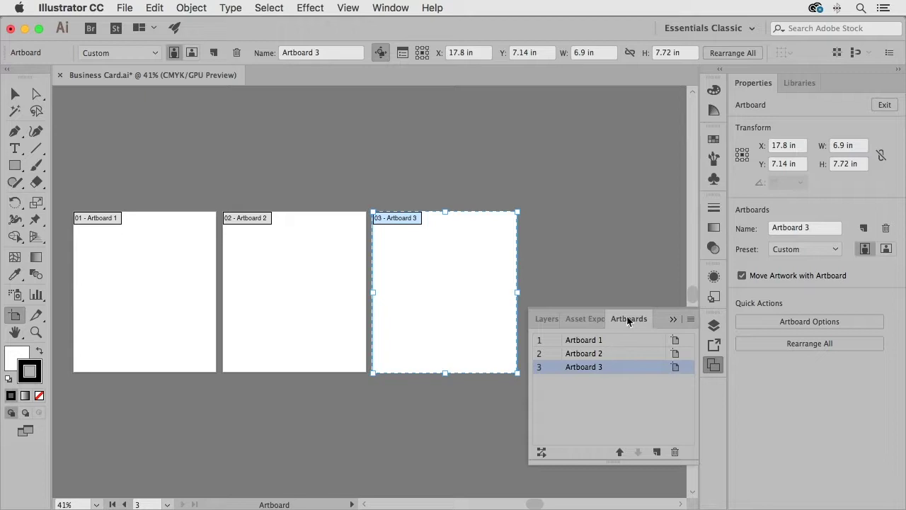
{"action": "left_click", "coordinate": [675, 451]}
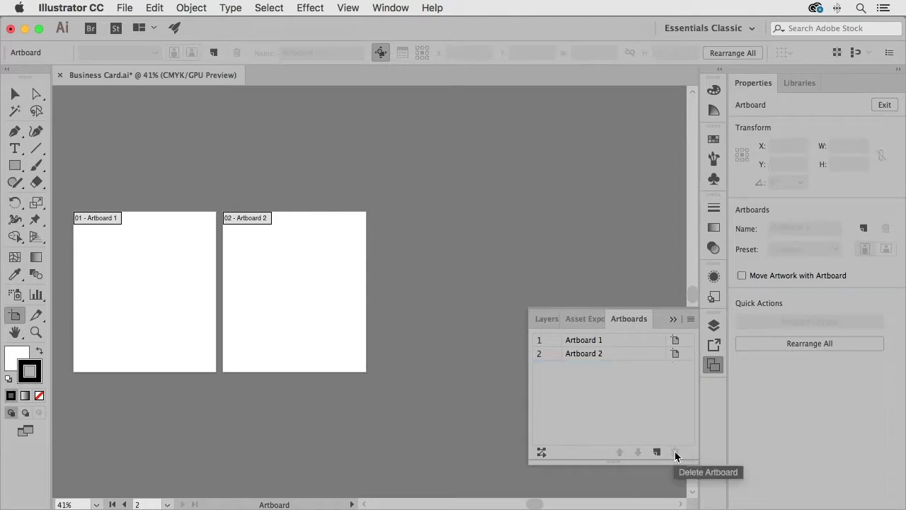
{"action": "left_click", "coordinate": [611, 354]}
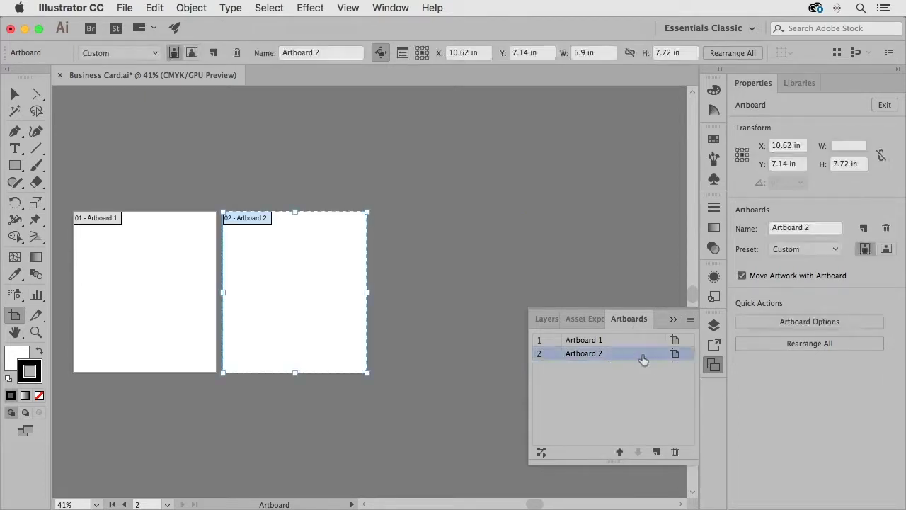
Delete Artboard 2 and draw a rectangle inside the remaining artboard
{"action": "left_click", "coordinate": [676, 452]}
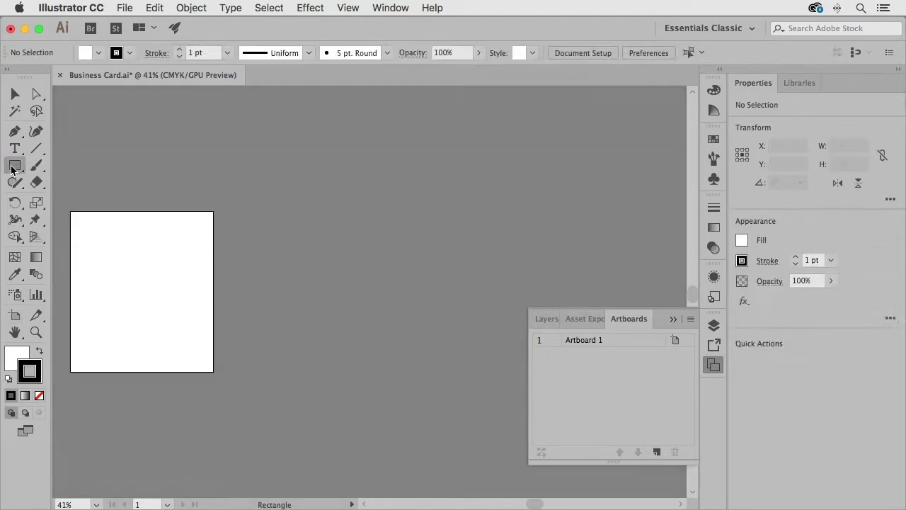
{"action": "left_click_drag", "start_coordinate": [99, 253], "coordinate": [181, 318]}
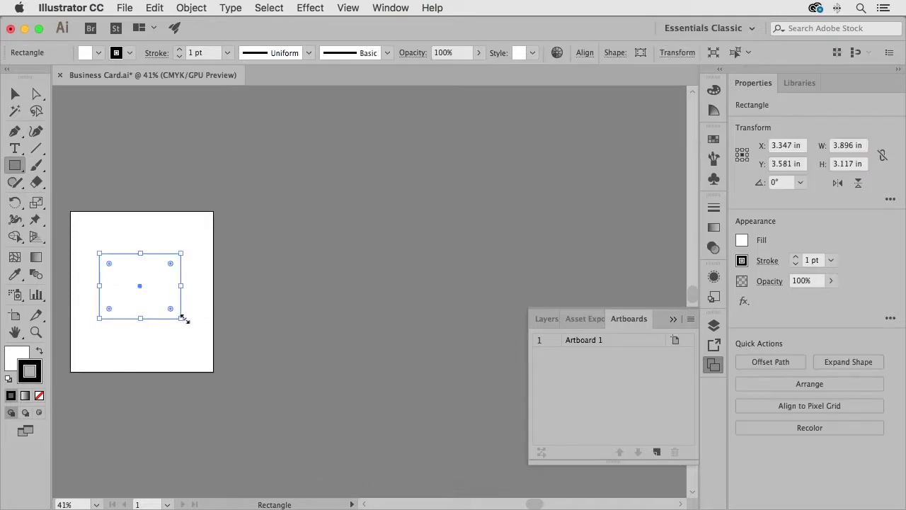
{"action": "key", "text": "v"}
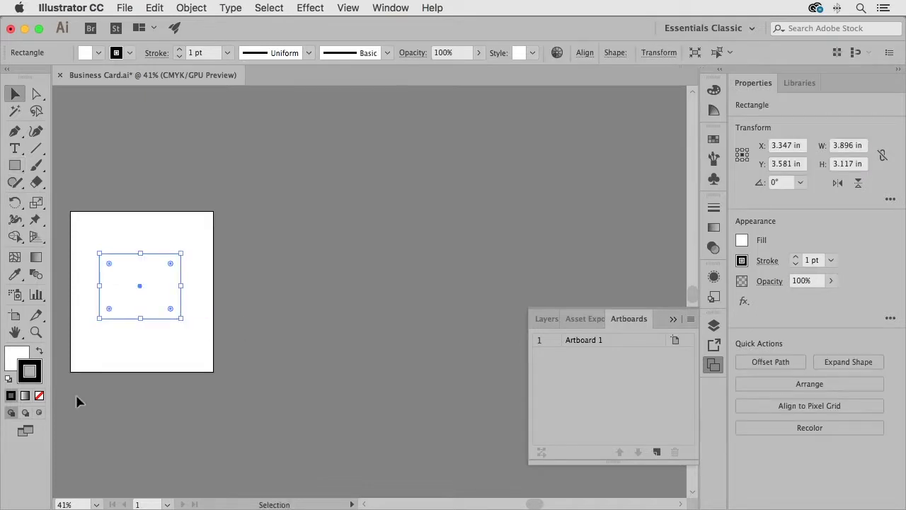
Give the rectangle no stroke and a CMYK Magenta fill, then deselect it
{"action": "left_click", "coordinate": [39, 395]}
{"action": "left_click", "coordinate": [21, 357]}
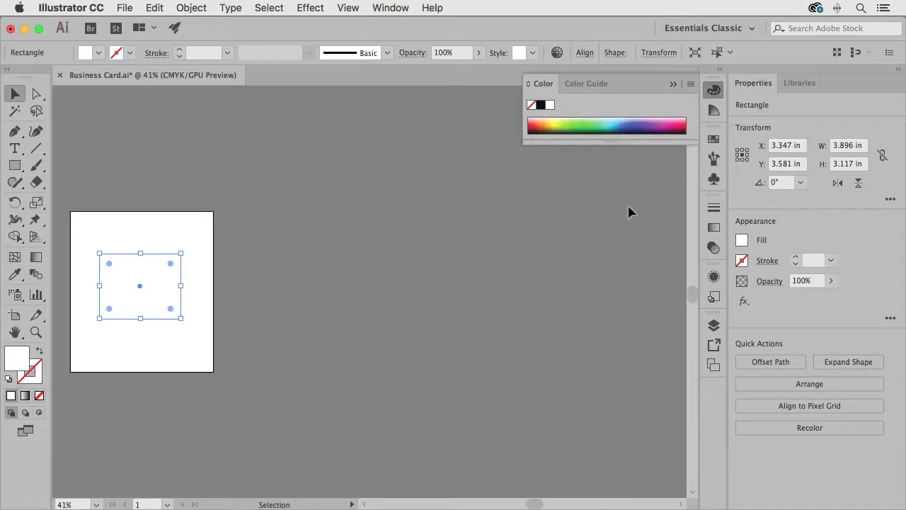
{"action": "left_click", "coordinate": [712, 139]}
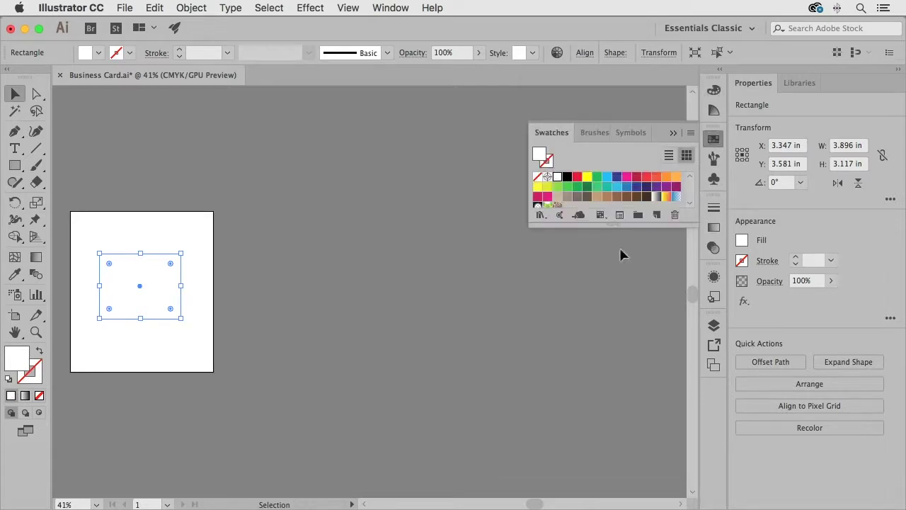
{"action": "left_click", "coordinate": [626, 177]}
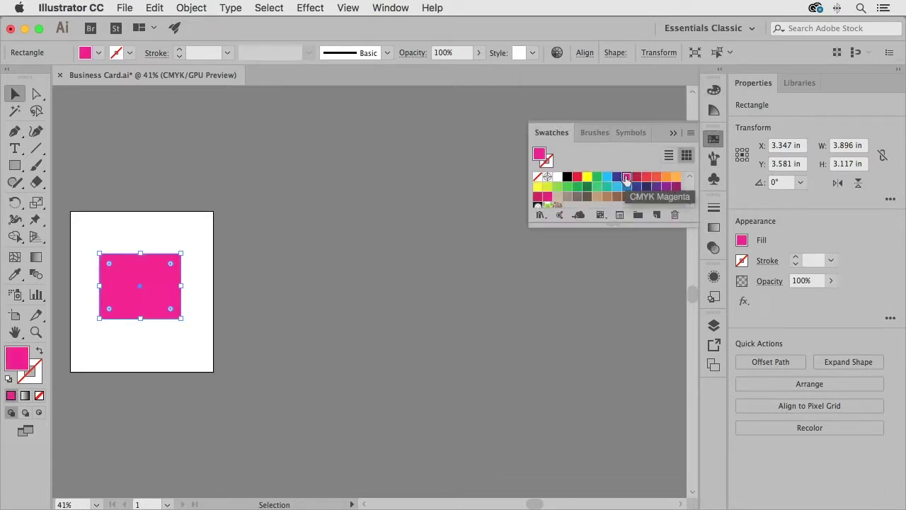
{"action": "left_click", "coordinate": [714, 140]}
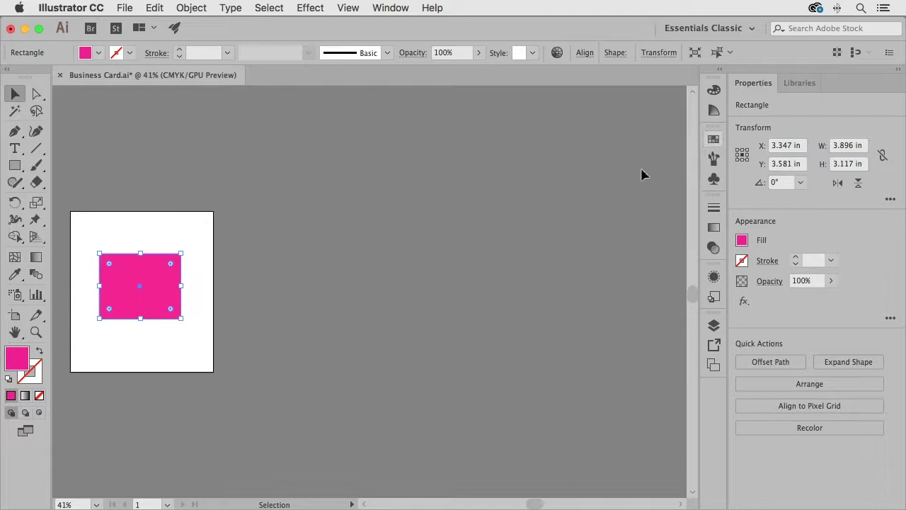
{"action": "left_click", "coordinate": [256, 237]}
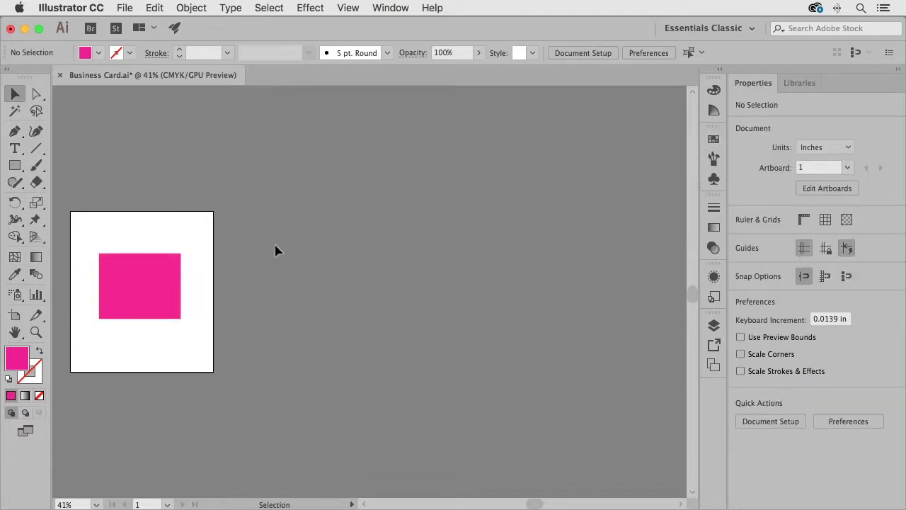
Option-drag the artboard right to create Artboard 1 copy at X 12.26 in with its rectangle
{"action": "left_click", "coordinate": [14, 318]}
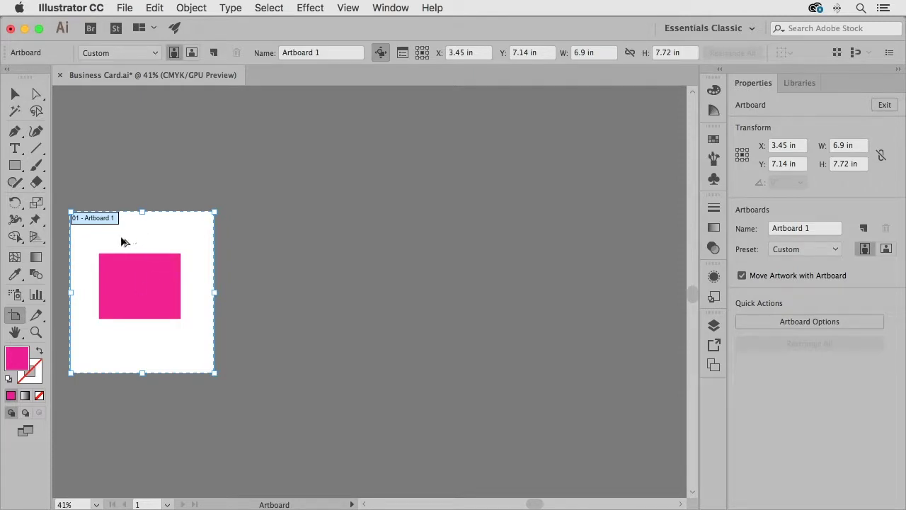
{"action": "left_click_drag", "start_coordinate": [121, 239], "coordinate": [307, 241]}
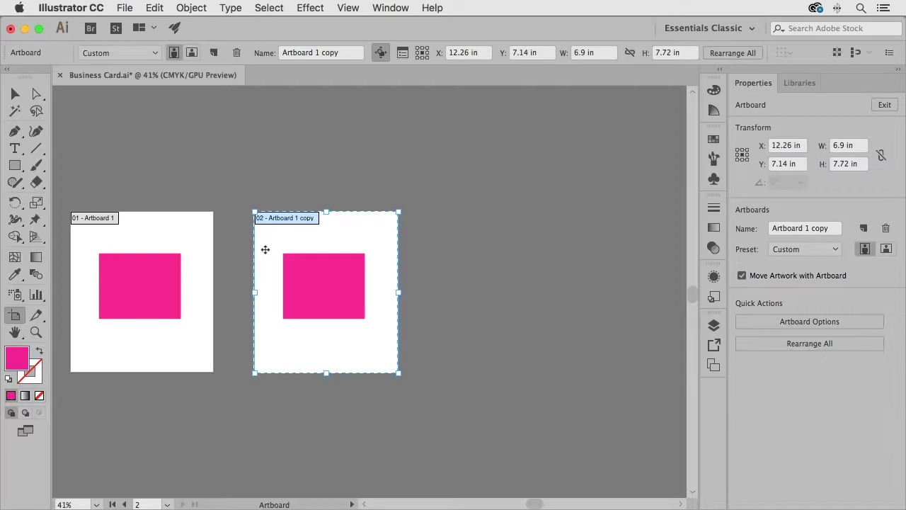
Copy artboard 2 without its artwork to make blank Artboard 1 copy 2 at X 21.74 in
{"action": "left_click", "coordinate": [381, 54]}
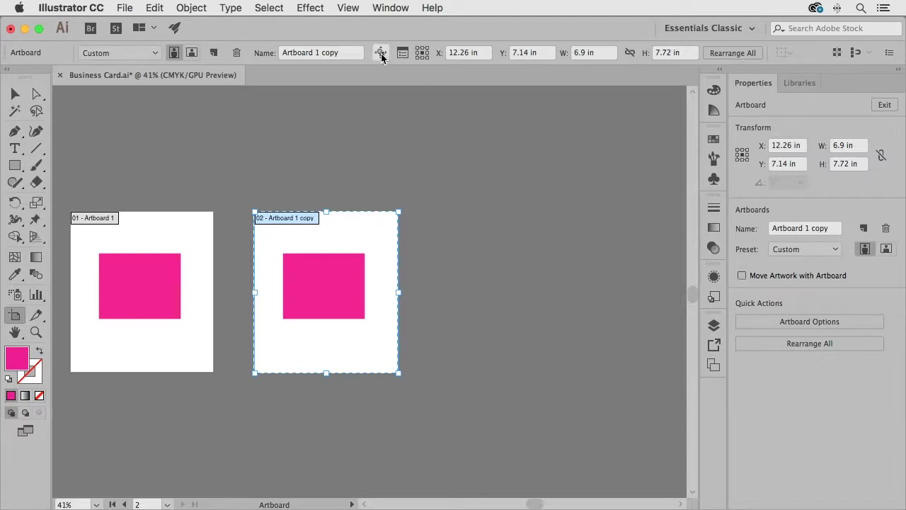
{"action": "left_click_drag", "start_coordinate": [377, 234], "coordinate": [544, 239]}
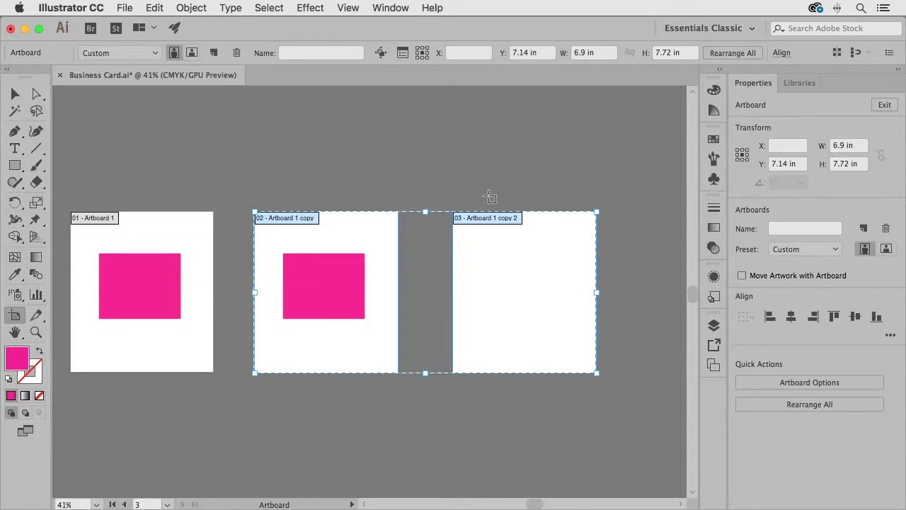
{"action": "left_click", "coordinate": [503, 305]}
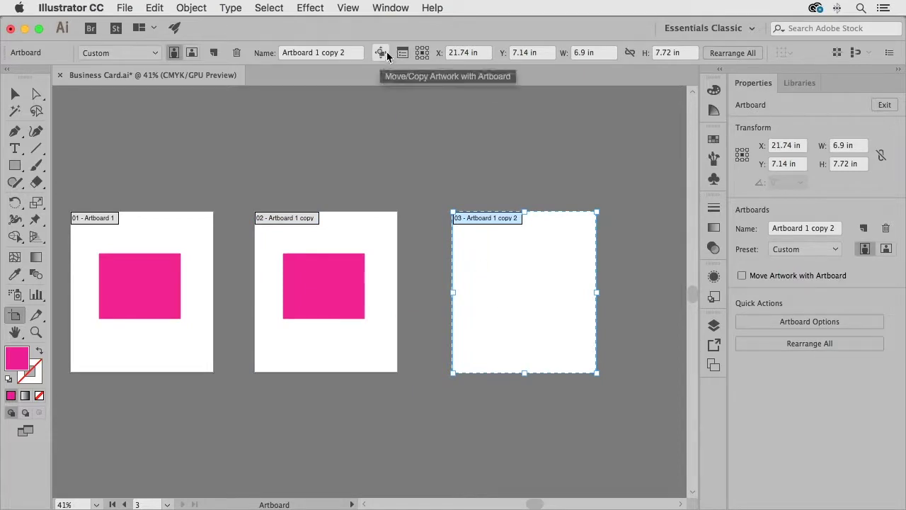
{"action": "left_click", "coordinate": [381, 53]}
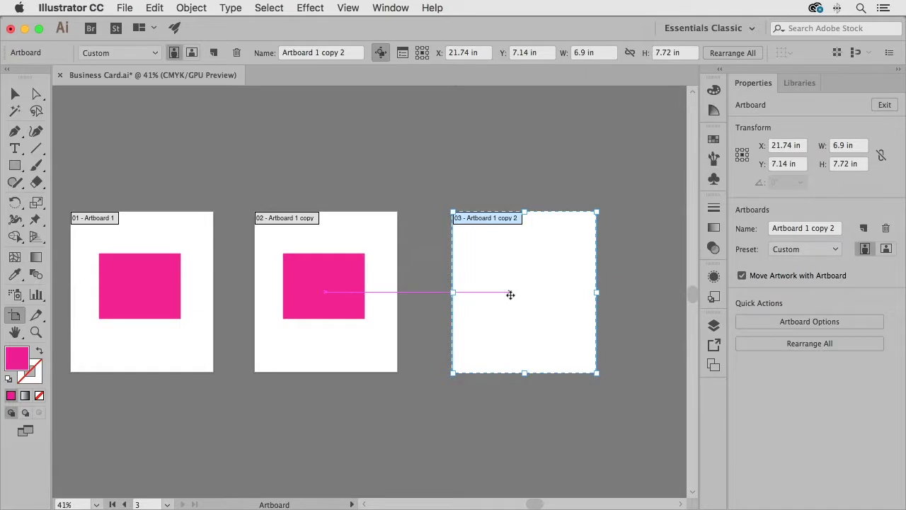
Delete the empty third artboard and Option-drag a copy of artboard 2 and its magenta rectangle to X 25.4 in
{"action": "key", "text": "Delete"}
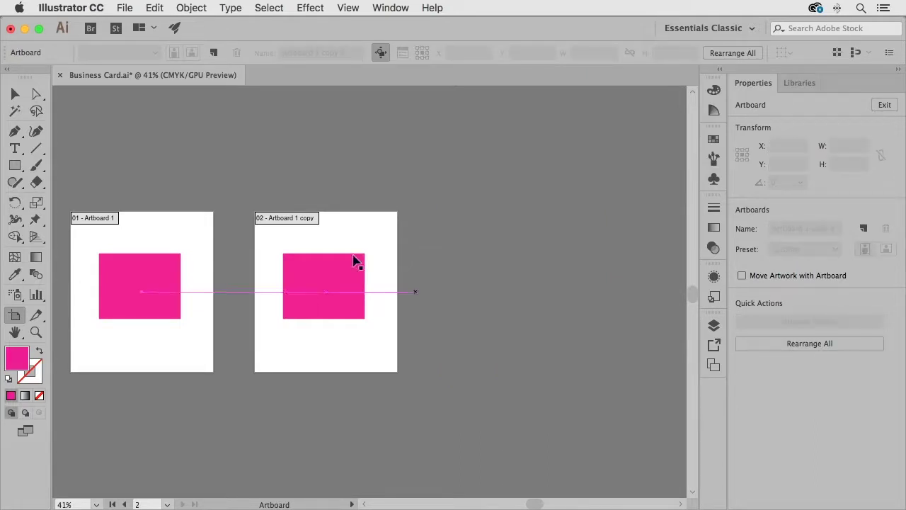
{"action": "left_click", "coordinate": [324, 228]}
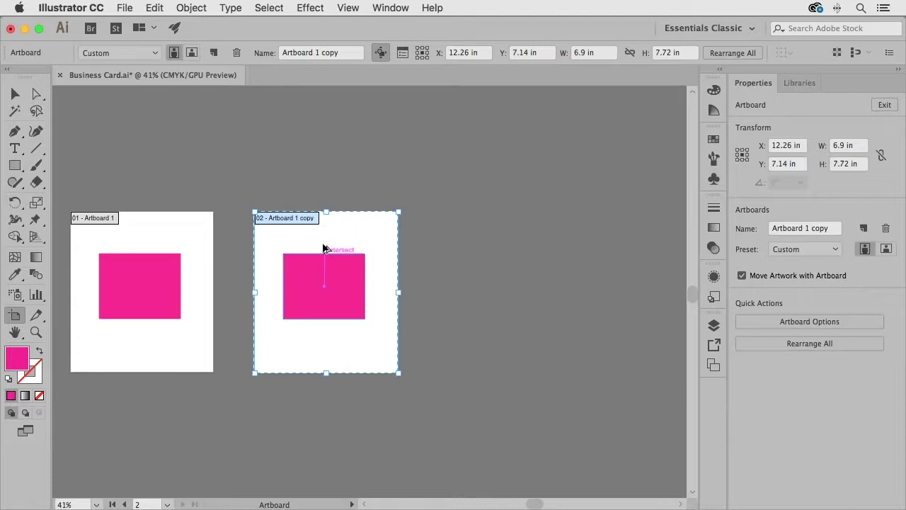
{"action": "left_click_drag", "start_coordinate": [324, 246], "coordinate": [555, 240]}
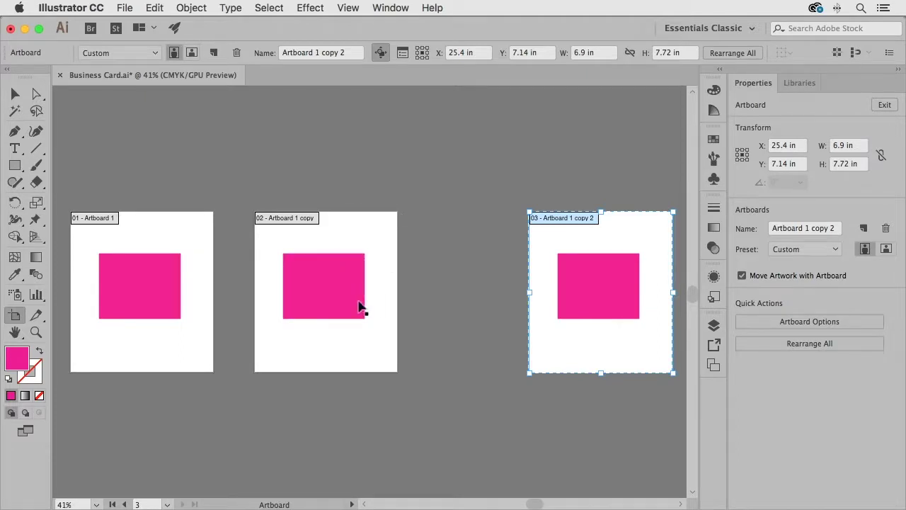
Select all three artboards and apply Horizontal Distribute Center in the Align panel
{"action": "left_click", "coordinate": [329, 220], "text": "shift"}
{"action": "left_click", "coordinate": [157, 243], "text": "shift"}
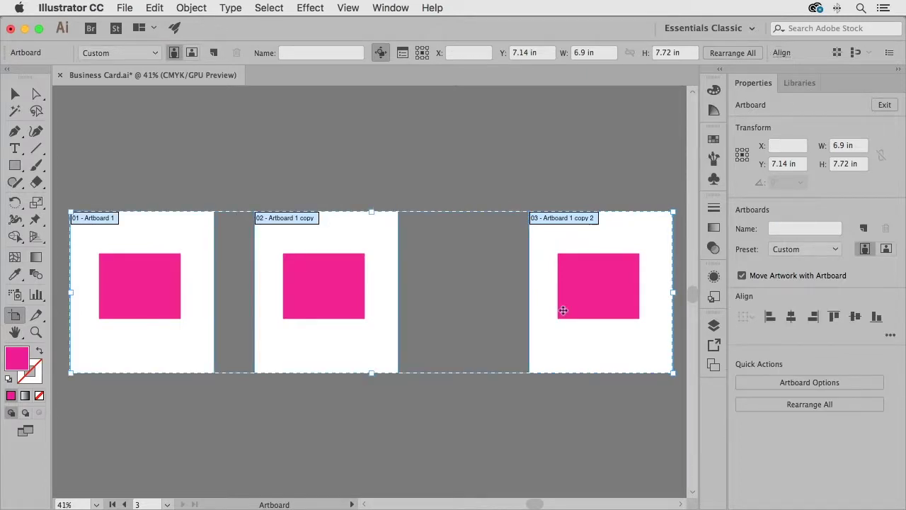
{"action": "left_click", "coordinate": [390, 9]}
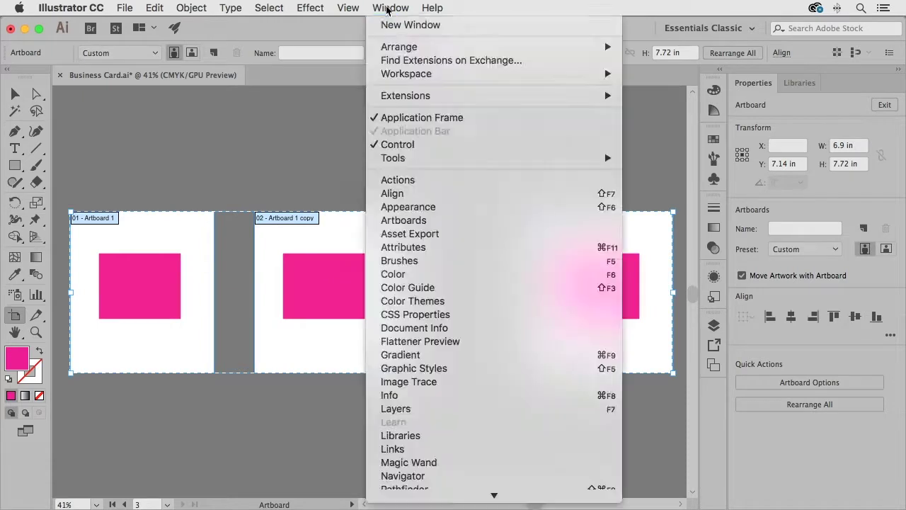
{"action": "left_click", "coordinate": [396, 194]}
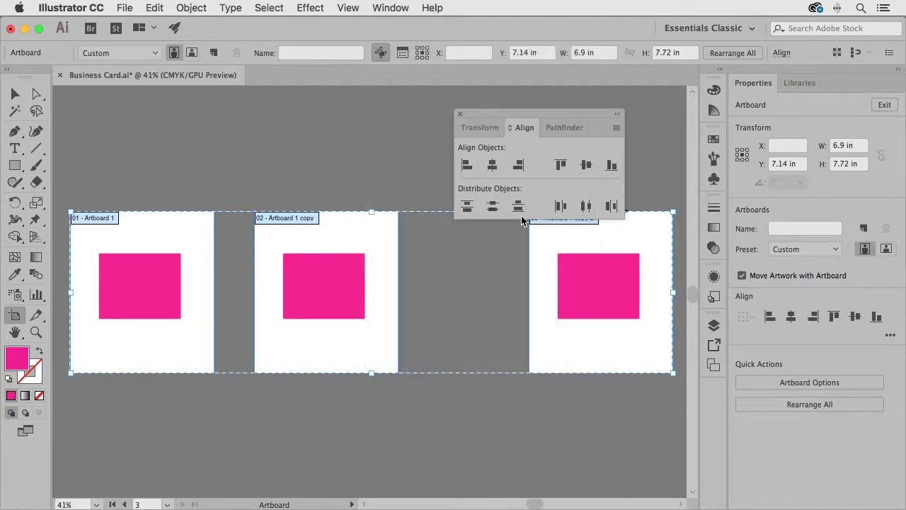
{"action": "left_click", "coordinate": [586, 206]}
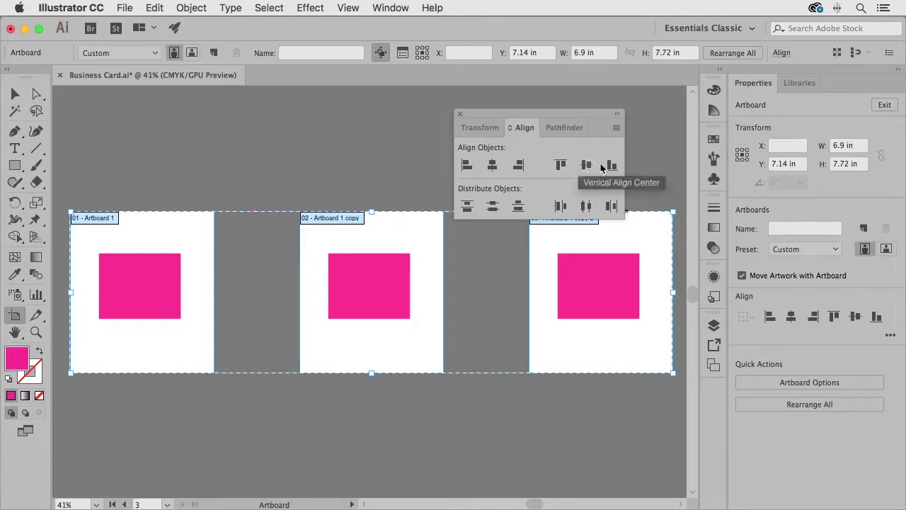
Undo the accidental horizontal-centre alignment and close the Align panel
{"action": "left_click", "coordinate": [492, 166]}
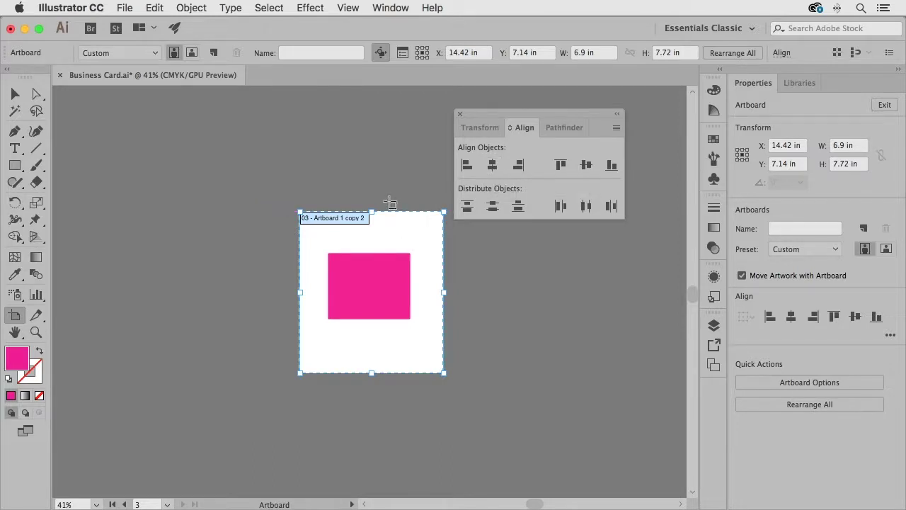
{"action": "left_click", "coordinate": [152, 9]}
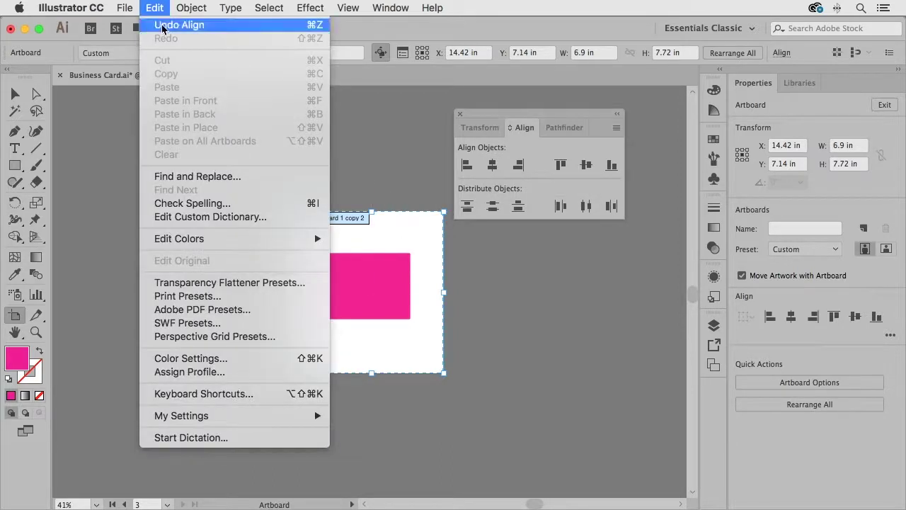
{"action": "left_click", "coordinate": [162, 25]}
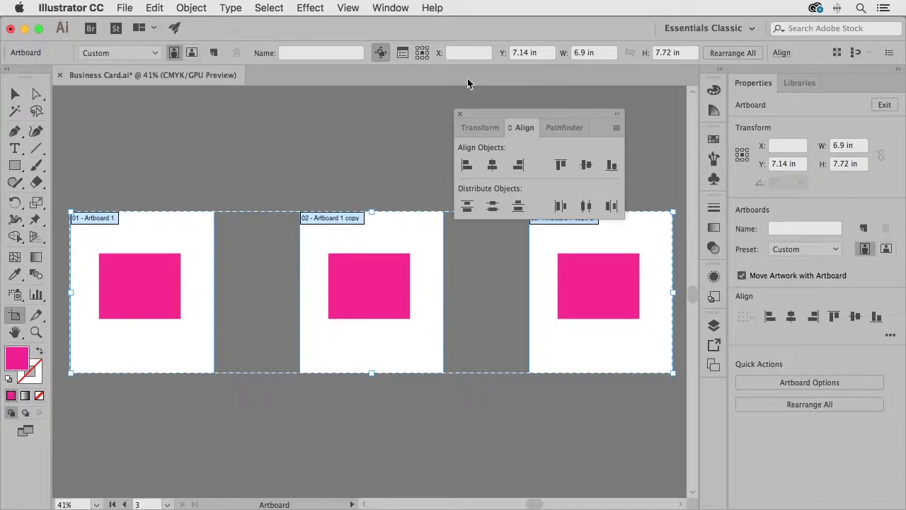
{"action": "left_click", "coordinate": [460, 116]}
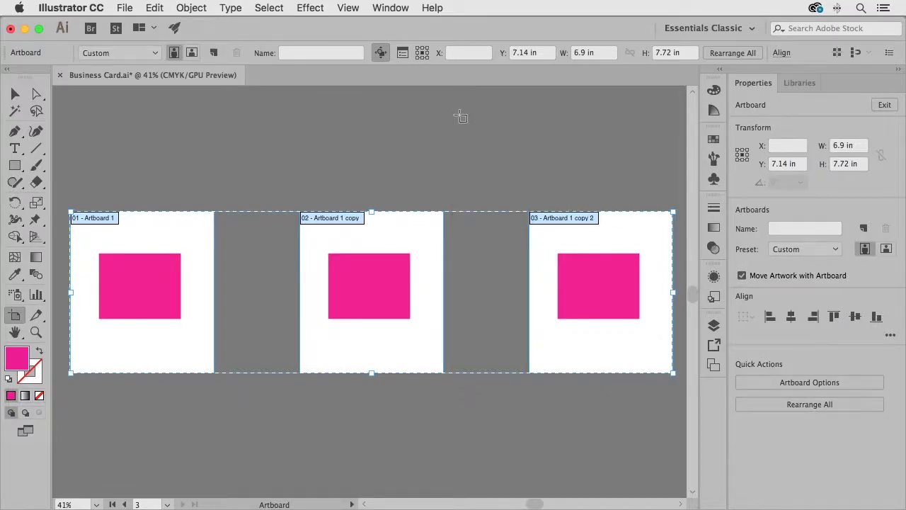
Rename Artboard 1 to 'Version 1' in the Artboards panel
{"action": "left_click", "coordinate": [15, 94]}
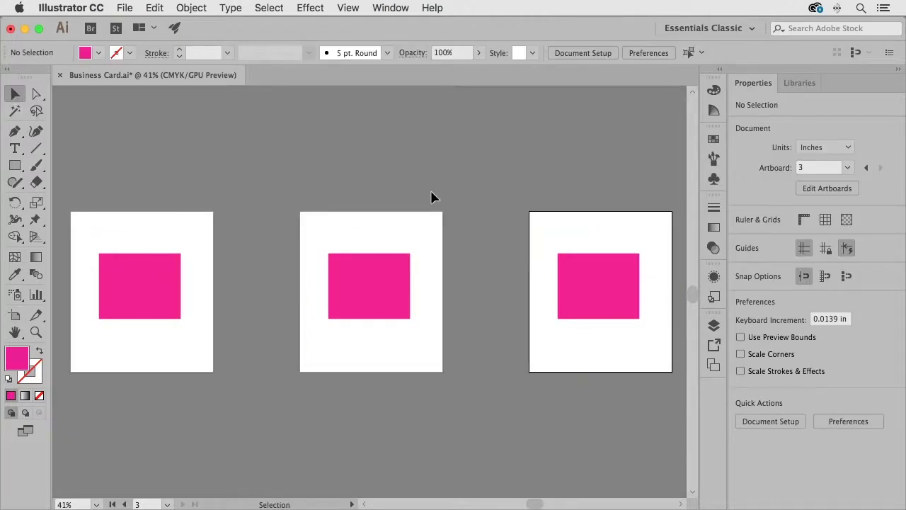
{"action": "left_click", "coordinate": [713, 366]}
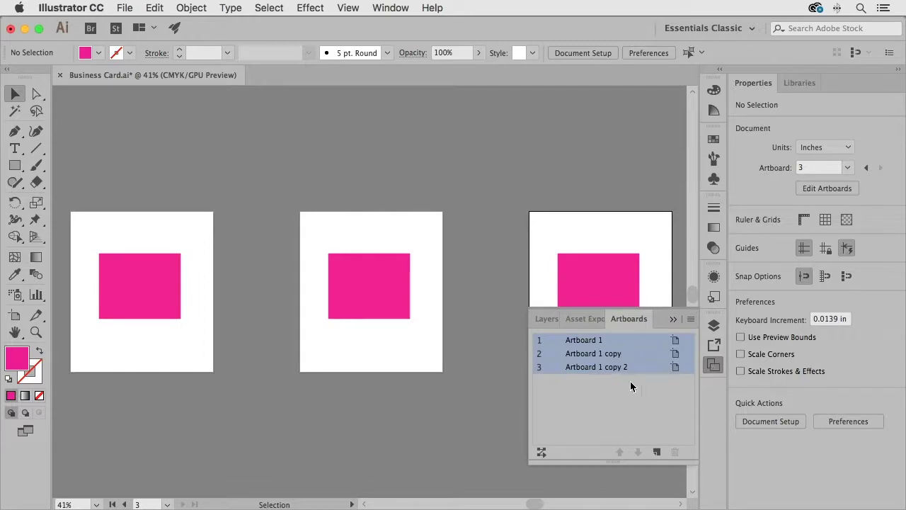
{"action": "left_click", "coordinate": [584, 343]}
{"action": "double_click", "coordinate": [585, 340]}
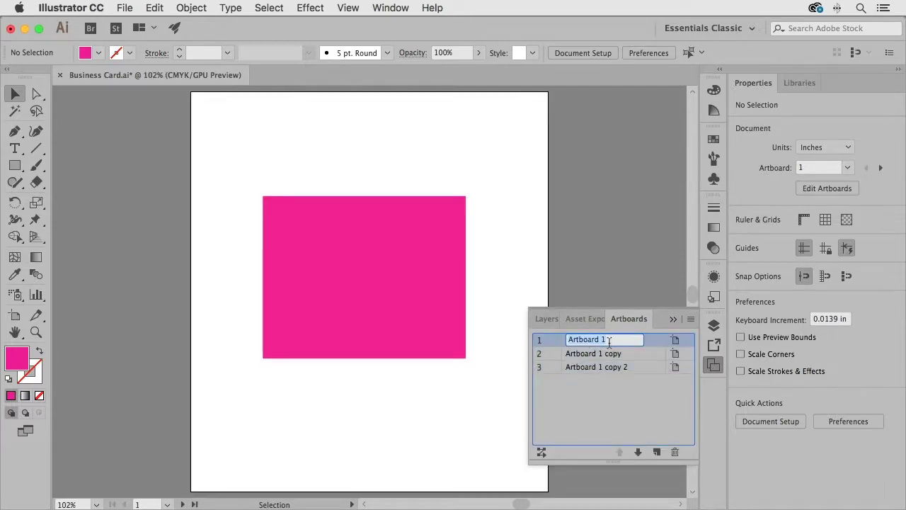
{"action": "type", "text": "Version 1"}
{"action": "key", "text": "Return"}
Rename the other two artboards 'Version 2' and 'Version 3', then fit all artboards in the window
{"action": "left_click", "coordinate": [596, 355]}
{"action": "double_click", "coordinate": [596, 354]}
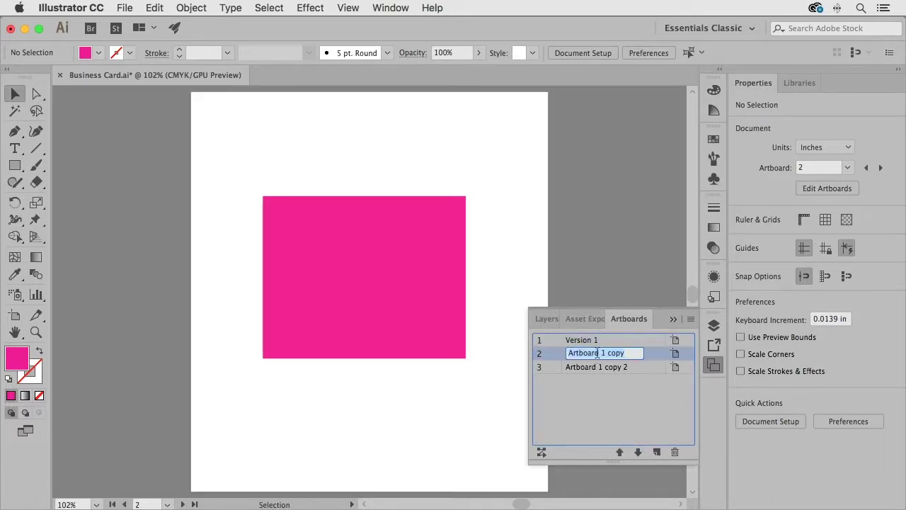
{"action": "type", "text": "Version 2"}
{"action": "key", "text": "Return"}
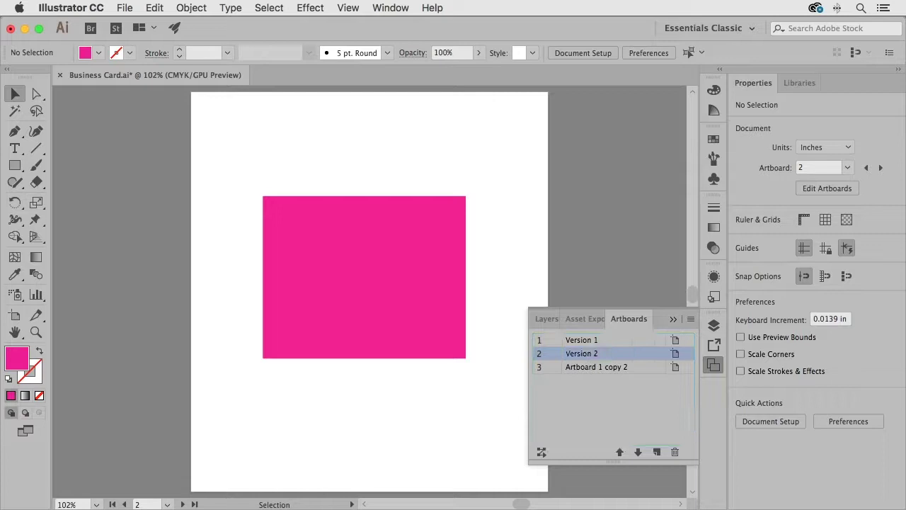
{"action": "double_click", "coordinate": [587, 367]}
{"action": "type", "text": "Version 3"}
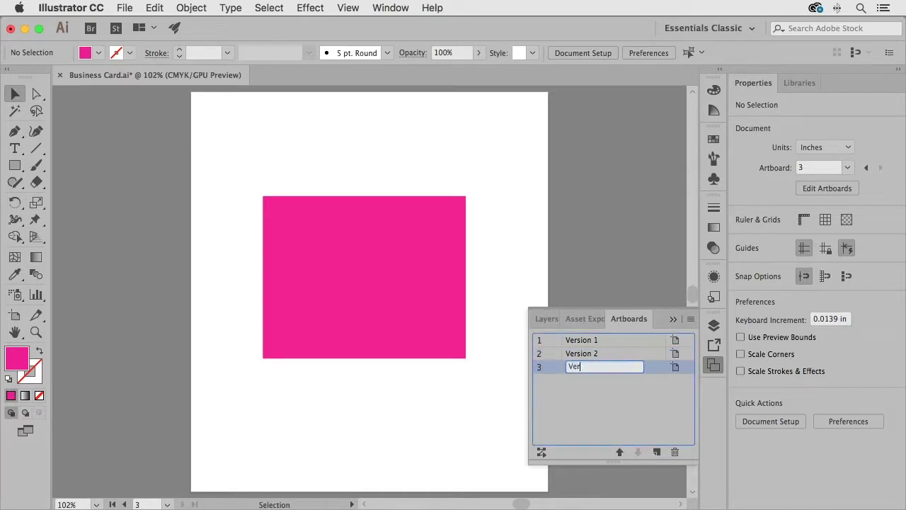
{"action": "key", "text": "Return"}
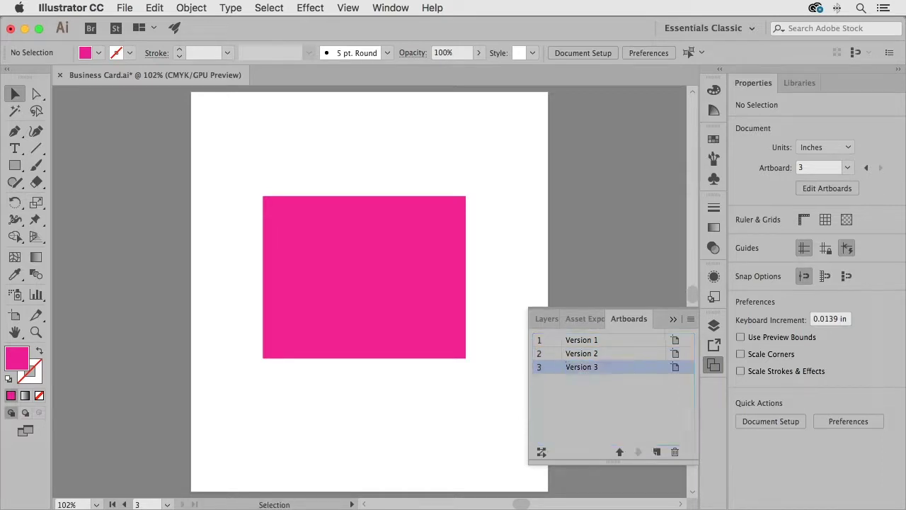
{"action": "key", "text": "super+alt+0"}
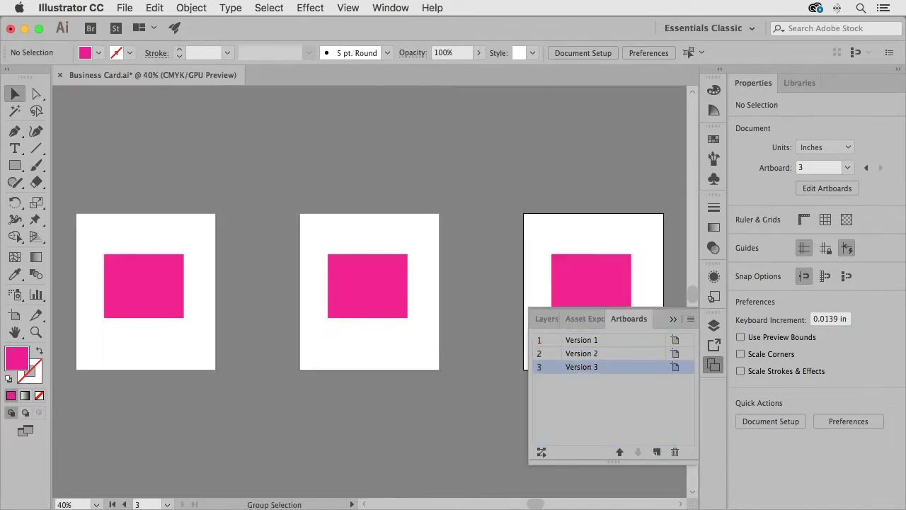
Fill the middle artboard's rectangle with green from the Swatches panel
{"action": "left_click", "coordinate": [372, 285]}
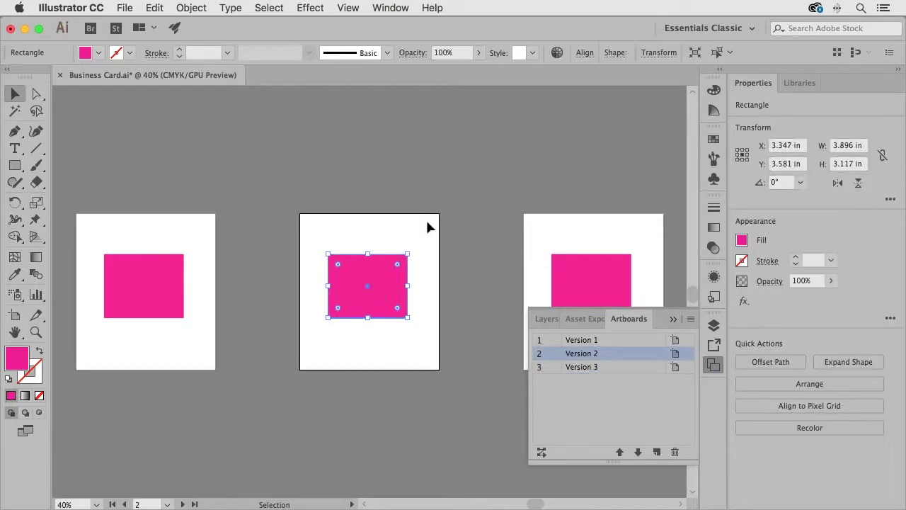
{"action": "left_click", "coordinate": [714, 139]}
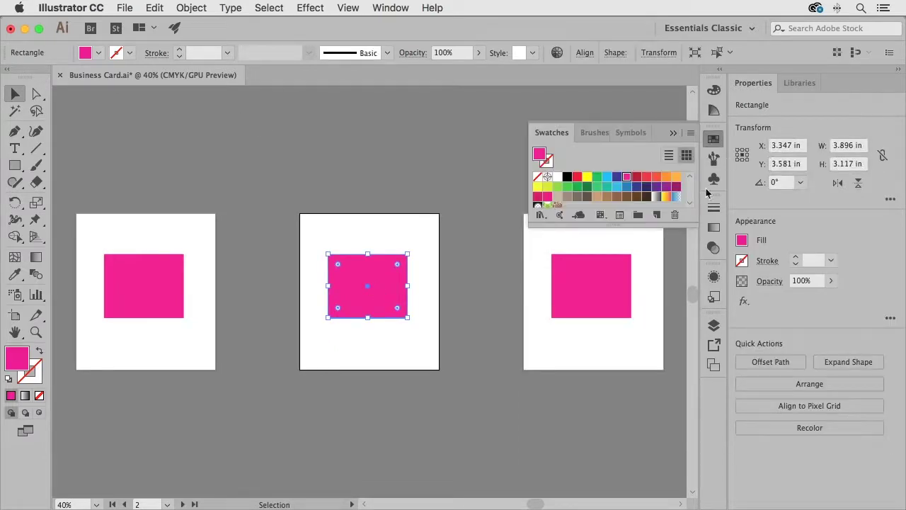
{"action": "left_click", "coordinate": [596, 177]}
Fill the third artboard's rectangle dark blue, then close Swatches and deselect
{"action": "left_click", "coordinate": [586, 279]}
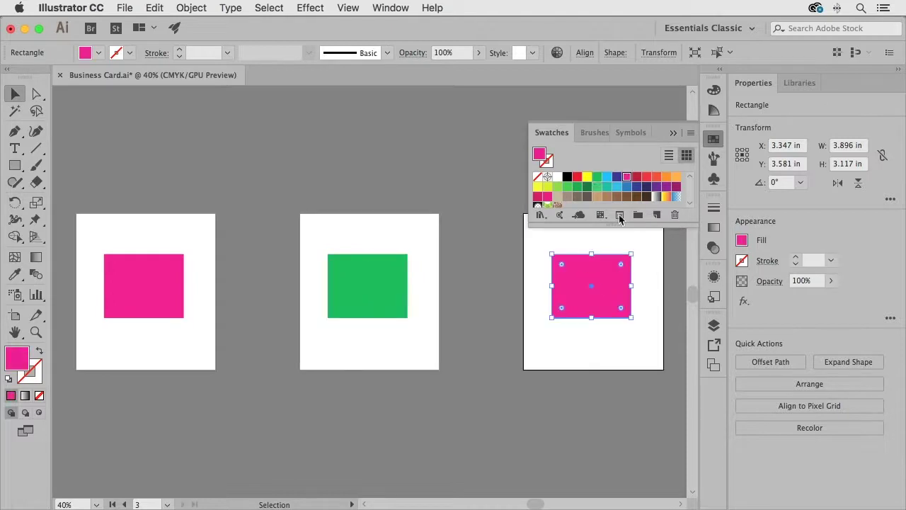
{"action": "left_click", "coordinate": [636, 186]}
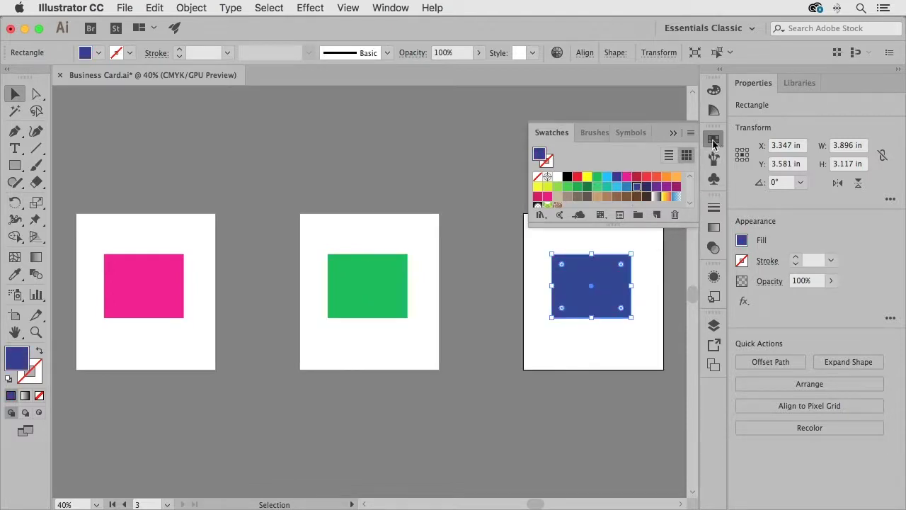
{"action": "left_click", "coordinate": [714, 141]}
{"action": "left_click", "coordinate": [516, 161]}
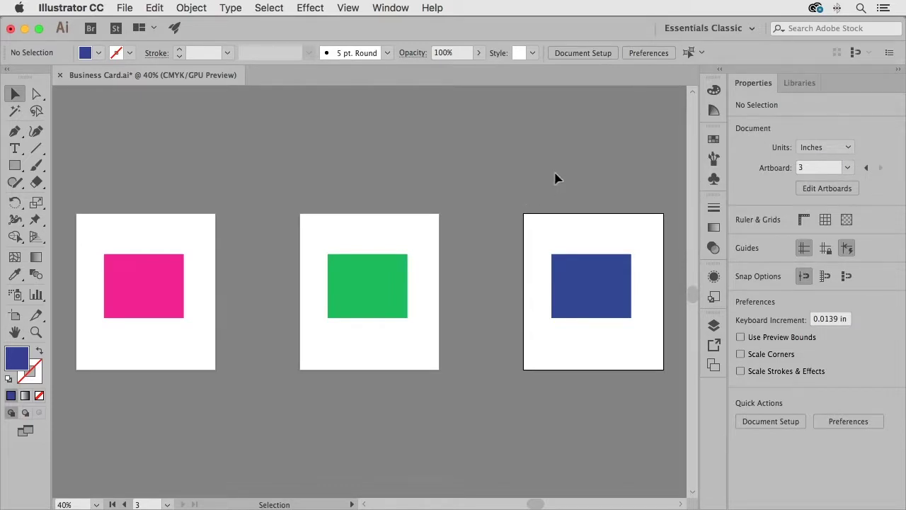
Use Rearrange All Artboards to arrange them by column with 1 in spacing
{"action": "left_click", "coordinate": [713, 365]}
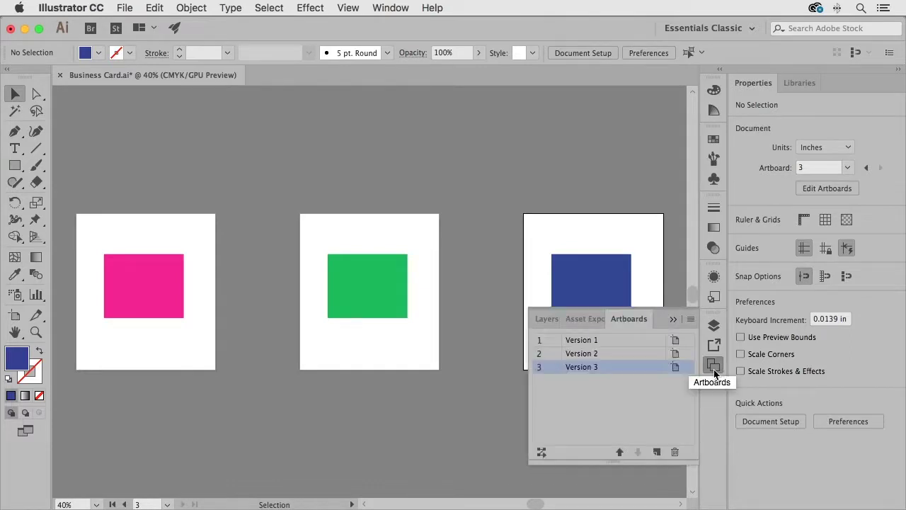
{"action": "left_click", "coordinate": [690, 319]}
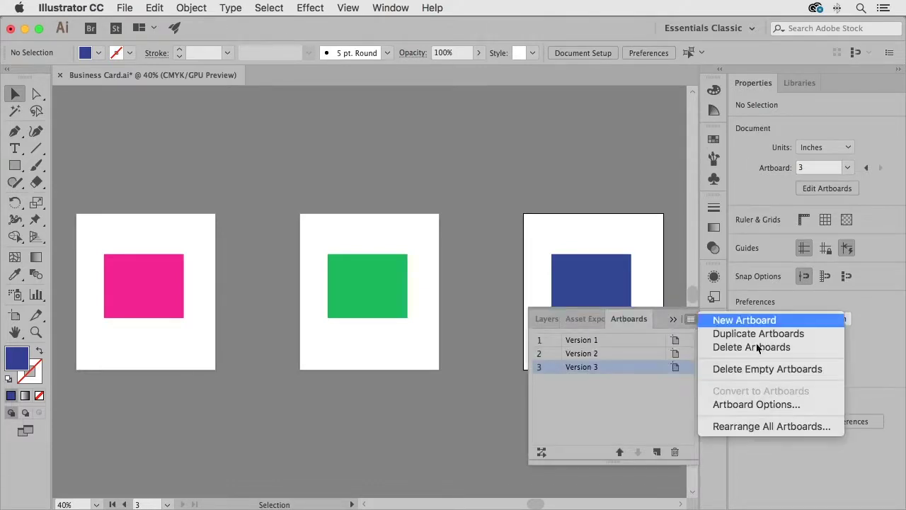
{"action": "left_click", "coordinate": [759, 426]}
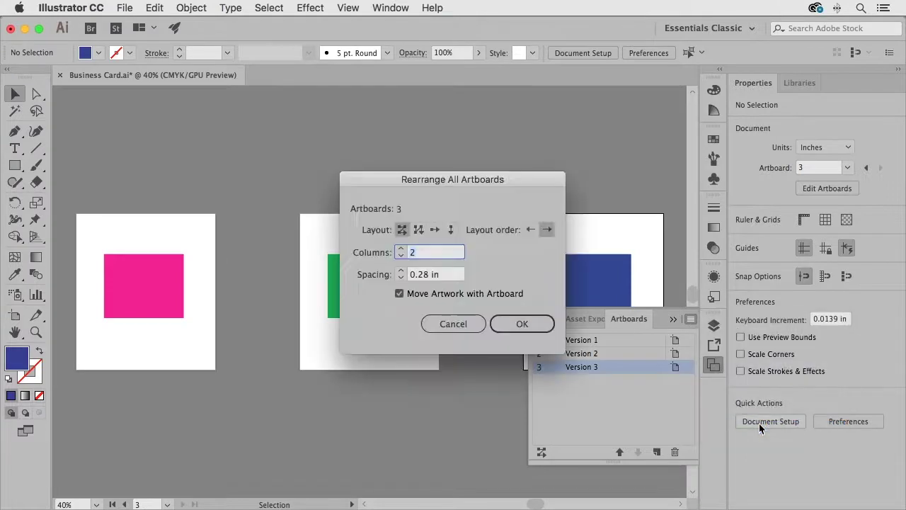
{"action": "left_click_drag", "start_coordinate": [455, 182], "coordinate": [757, 136]}
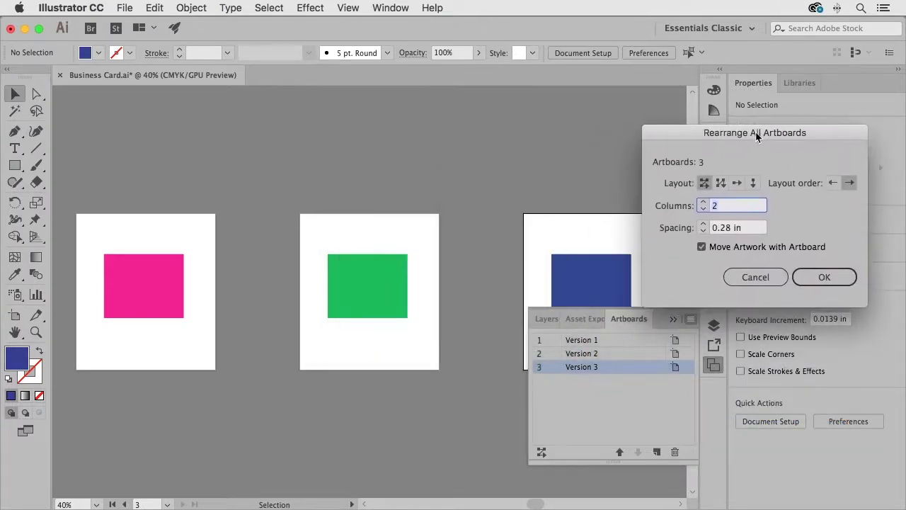
{"action": "left_click", "coordinate": [754, 183]}
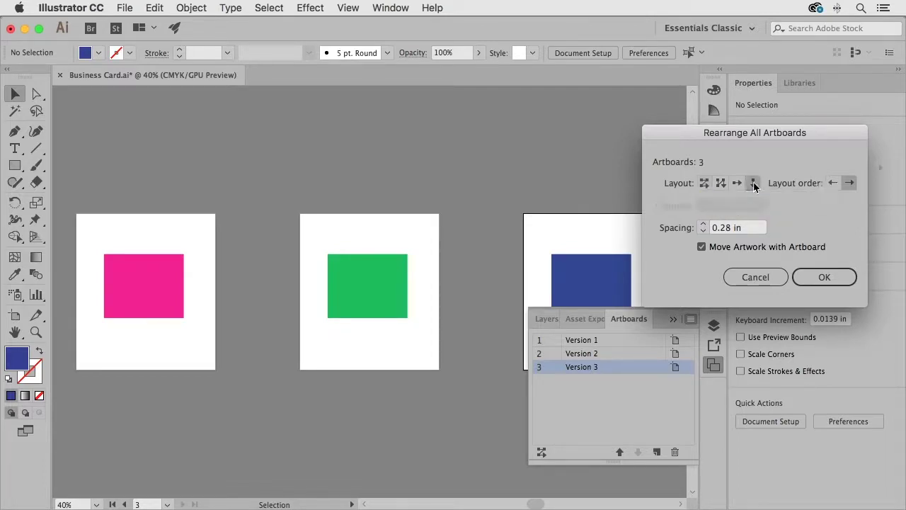
{"action": "left_click", "coordinate": [750, 232]}
{"action": "type", "text": "1"}
{"action": "left_click", "coordinate": [824, 277]}
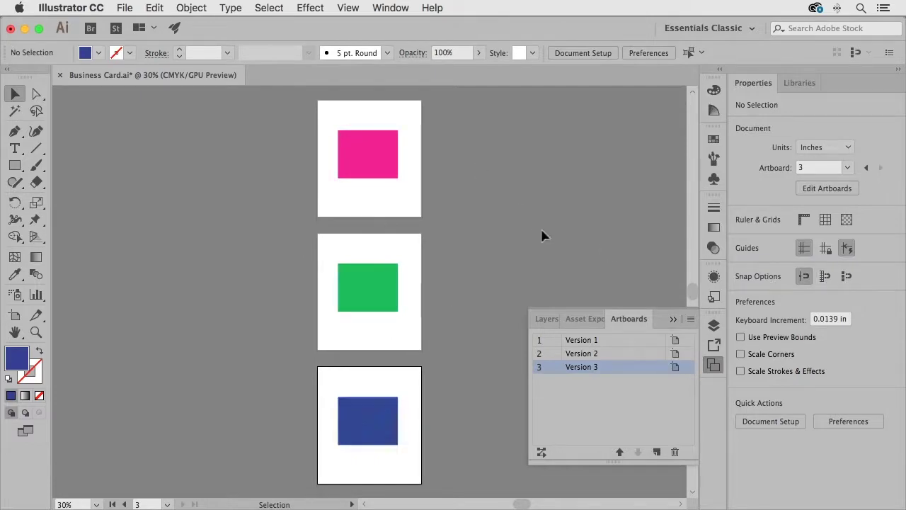
Rearrange All Artboards as Grid by Row with 2 columns
{"action": "left_click", "coordinate": [690, 319]}
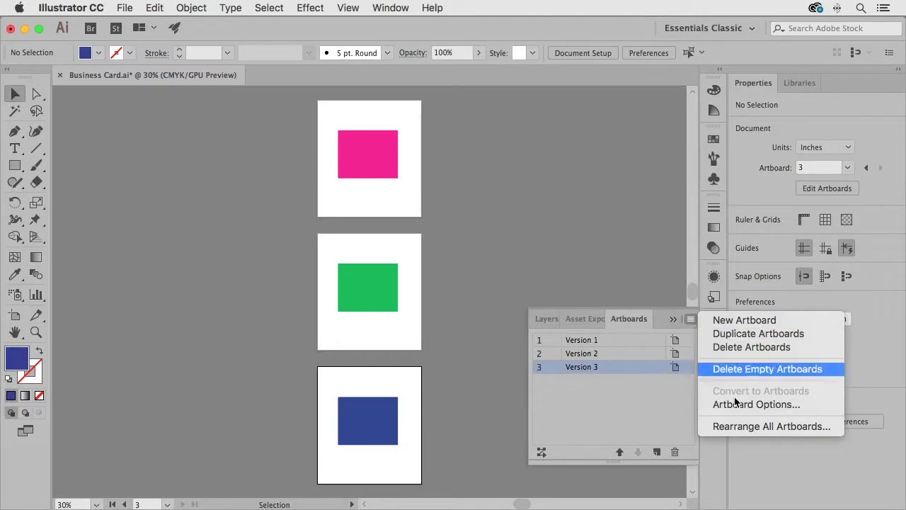
{"action": "left_click", "coordinate": [736, 426]}
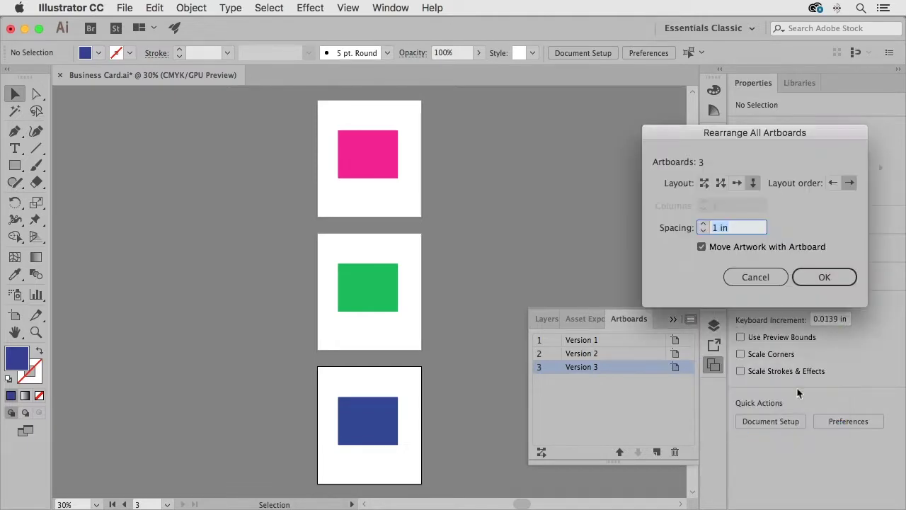
{"action": "left_click", "coordinate": [704, 183]}
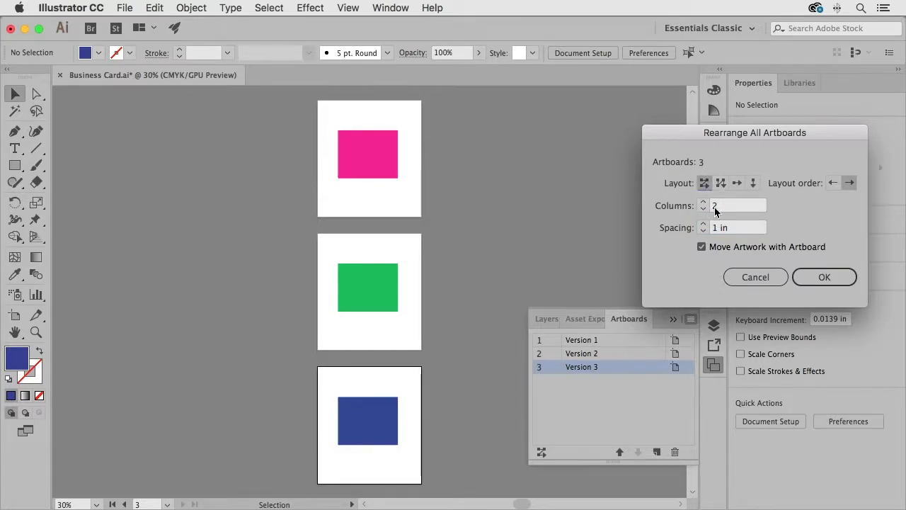
{"action": "left_click", "coordinate": [828, 277]}
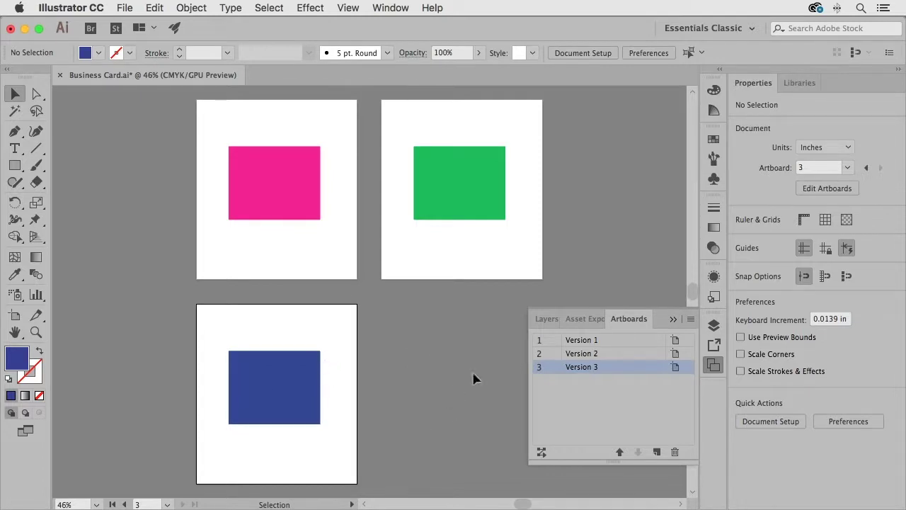
Delete the Version 3 artboard and its leftover blue rectangle
{"action": "left_click", "coordinate": [15, 316]}
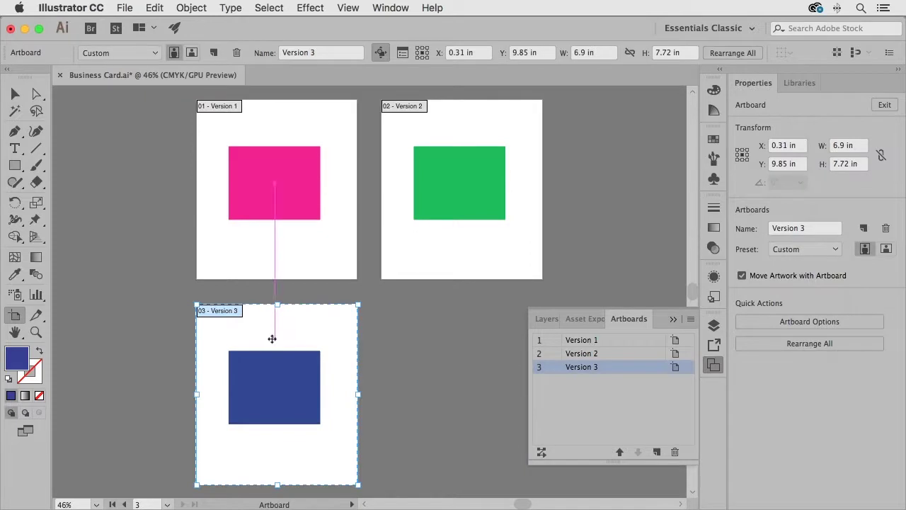
{"action": "key", "text": "Delete"}
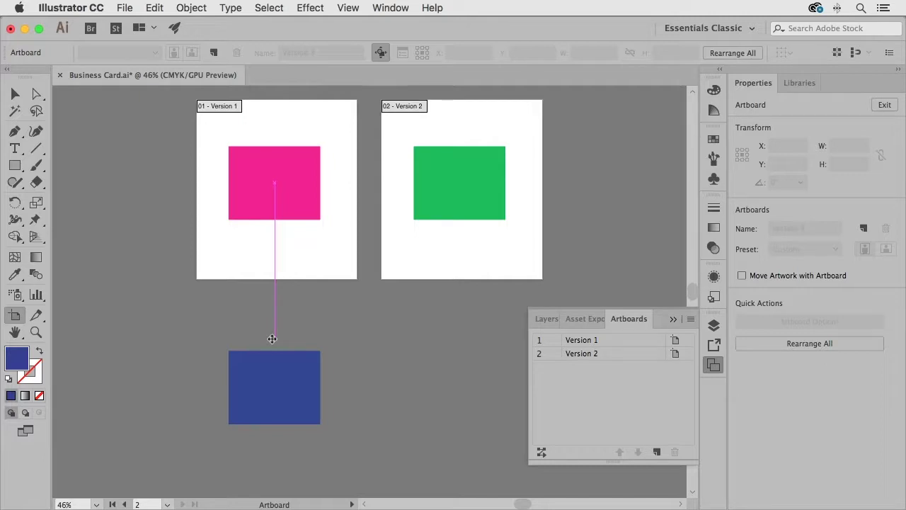
{"action": "left_click", "coordinate": [14, 96]}
{"action": "left_click", "coordinate": [264, 409]}
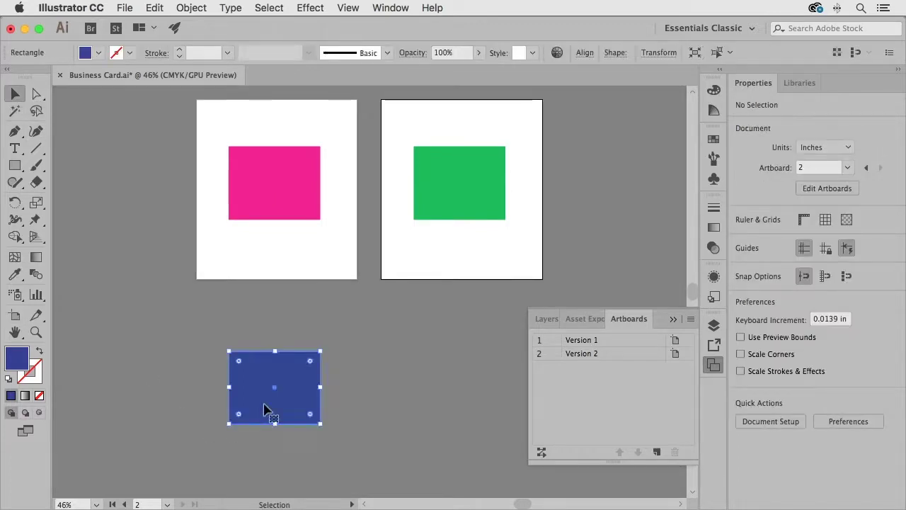
{"action": "key", "text": "Delete"}
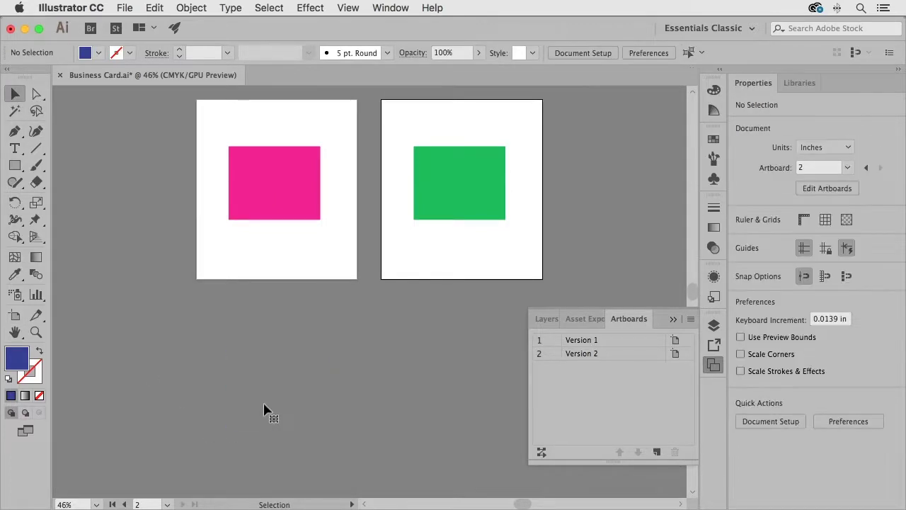
Delete the green rectangle and the Version 2 artboard
{"action": "left_click", "coordinate": [439, 184]}
{"action": "key", "text": "Delete"}
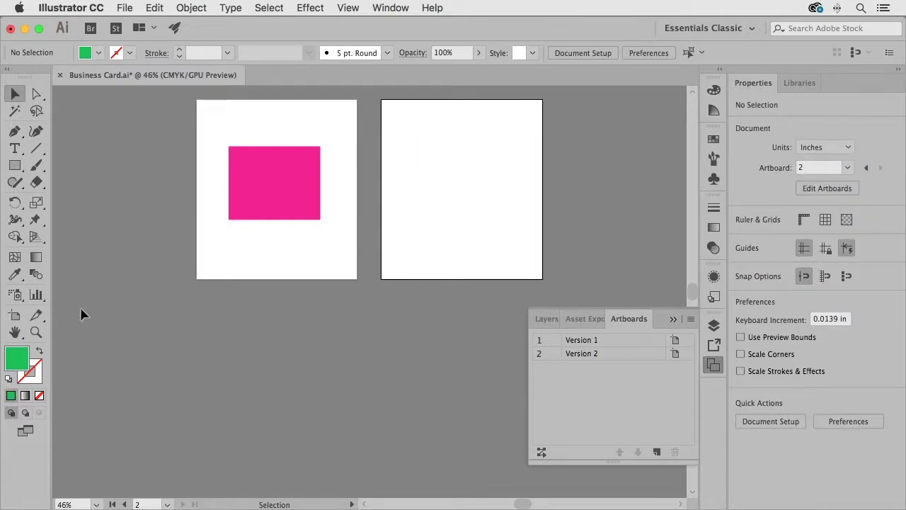
{"action": "left_click", "coordinate": [15, 316]}
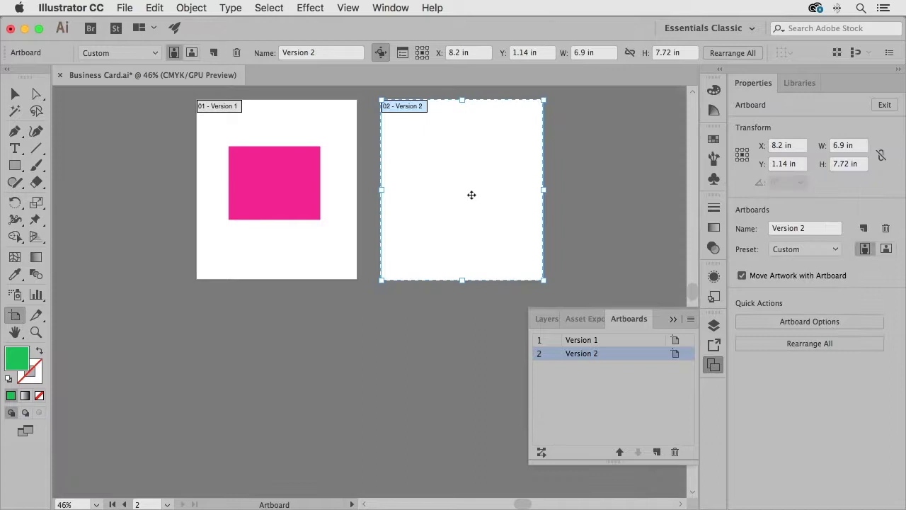
{"action": "key", "text": "Delete"}
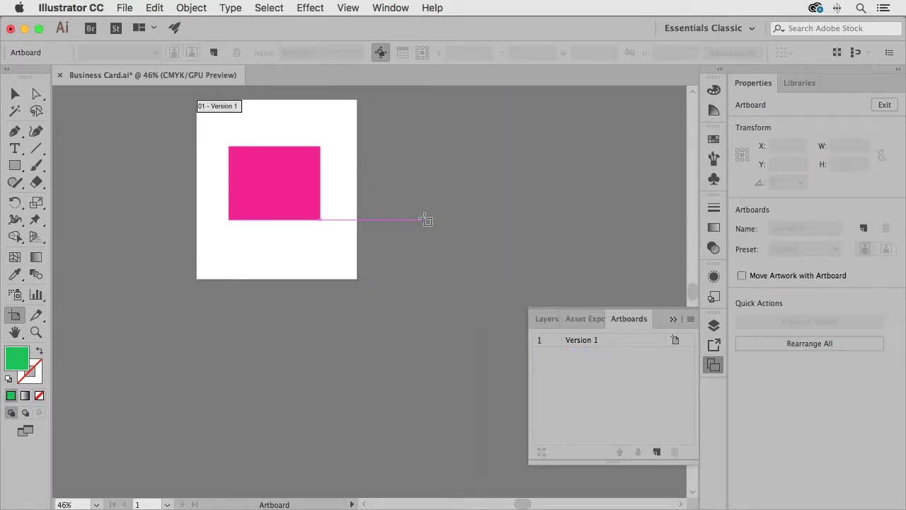
{"action": "left_click", "coordinate": [15, 94]}
Set the magenta rectangle to W 3.5 in and H 2 in in the Transform panel
{"action": "left_click", "coordinate": [266, 190]}
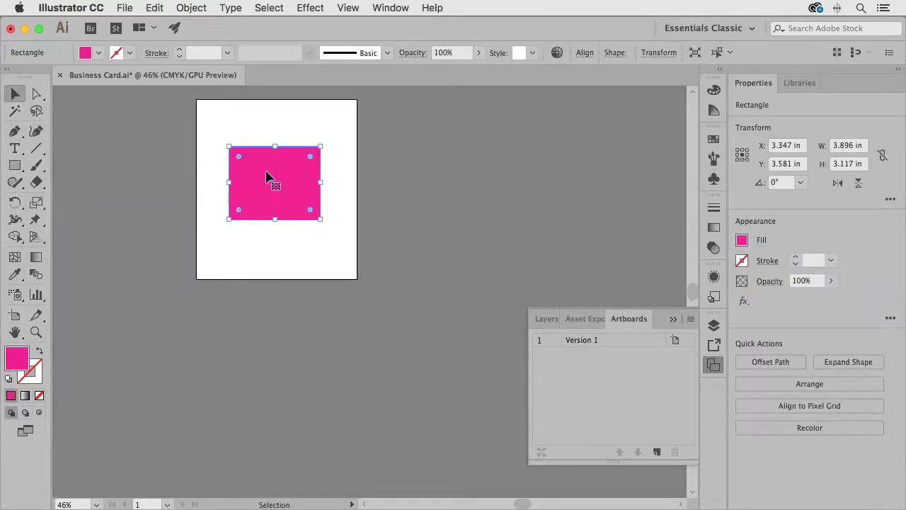
{"action": "left_click", "coordinate": [386, 8]}
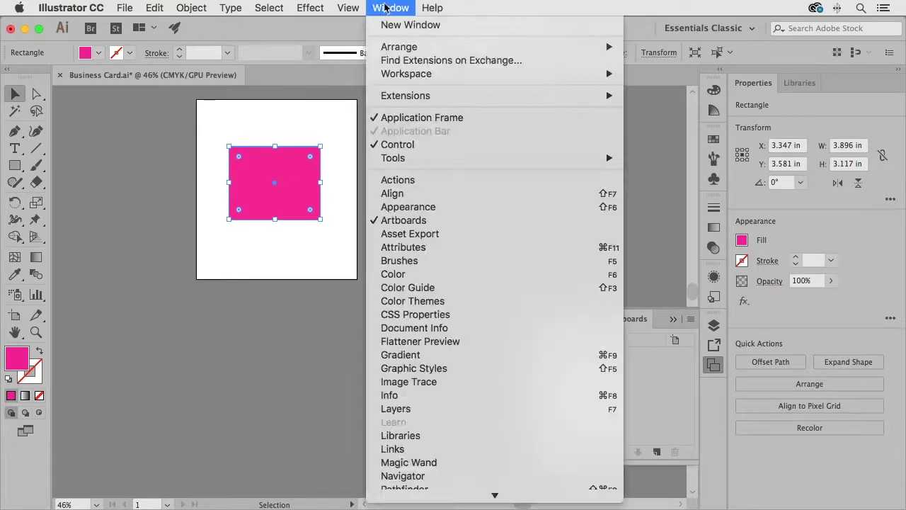
{"action": "scroll", "coordinate": [424, 354], "scroll_direction": "down", "scroll_amount": 8}
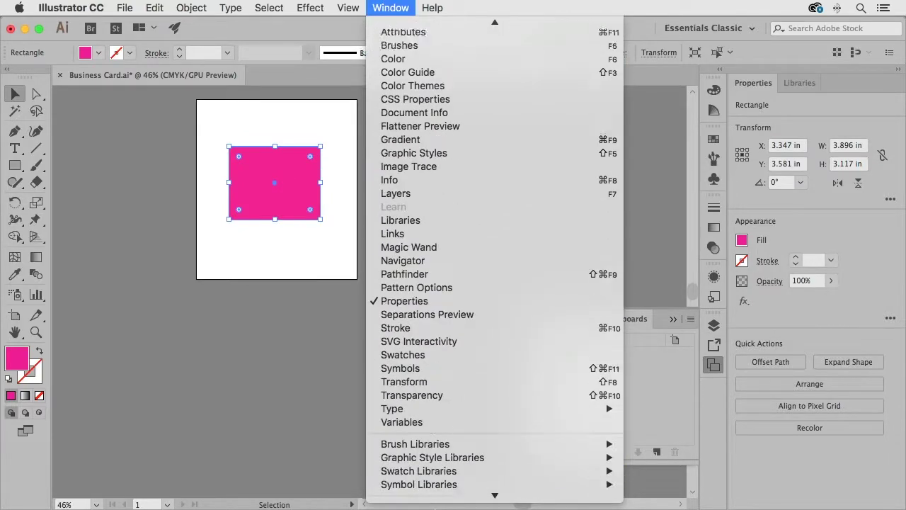
{"action": "scroll", "coordinate": [413, 375], "scroll_direction": "down", "scroll_amount": 1}
{"action": "left_click", "coordinate": [410, 369]}
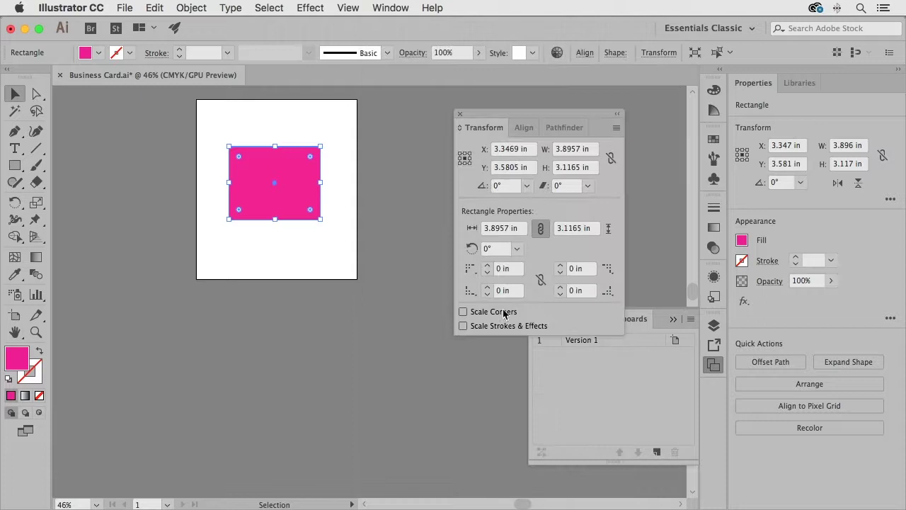
{"action": "left_click", "coordinate": [592, 150]}
{"action": "type", "text": "3.5"}
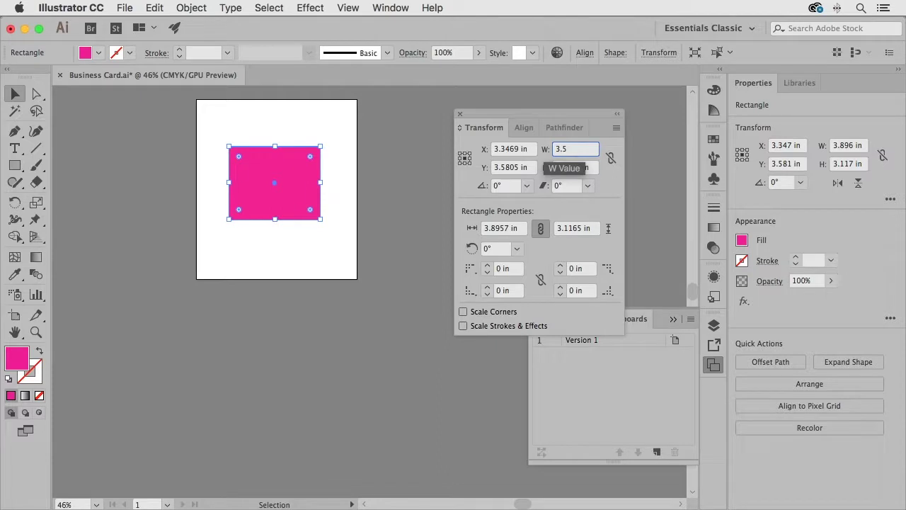
{"action": "key", "text": "Tab"}
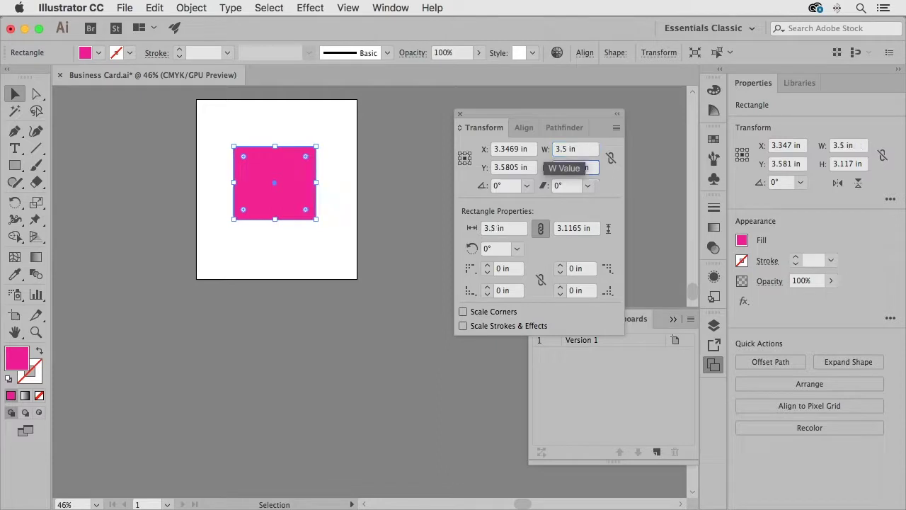
{"action": "type", "text": "2"}
{"action": "key", "text": "Return"}
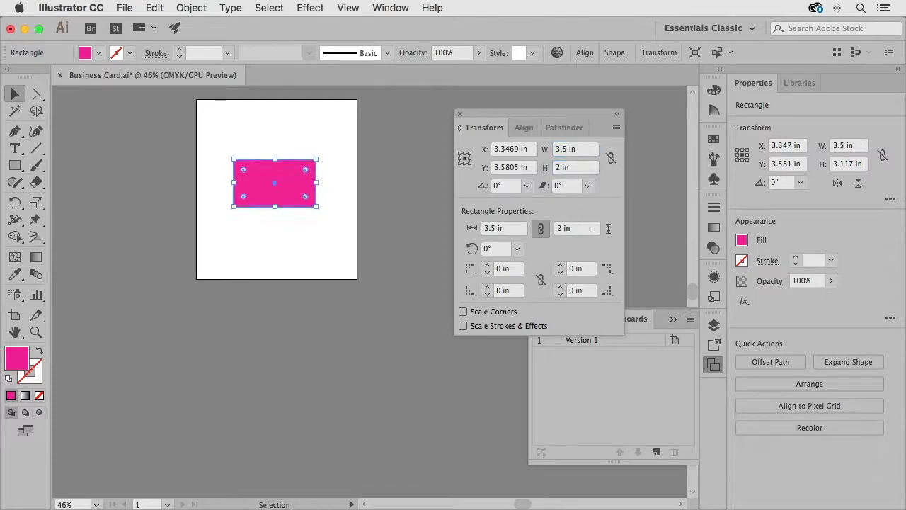
{"action": "left_click", "coordinate": [459, 114]}
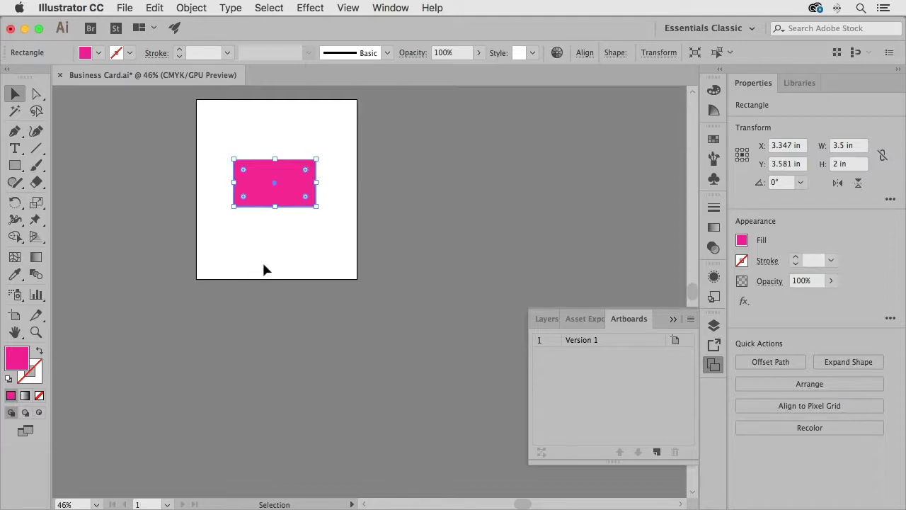
Apply the Fit to Artwork Bounds preset to the Version 1 artboard
{"action": "scroll", "coordinate": [264, 268], "scroll_direction": "up", "scroll_amount": 5}
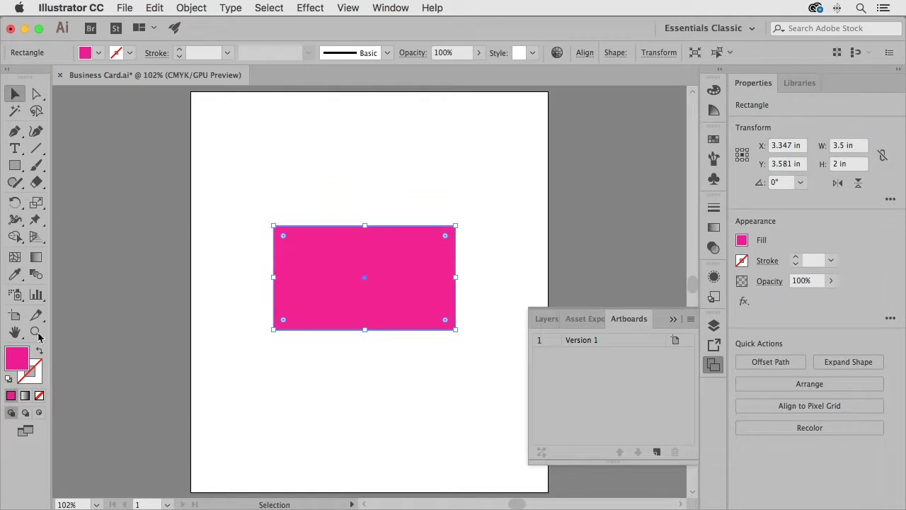
{"action": "left_click", "coordinate": [15, 320]}
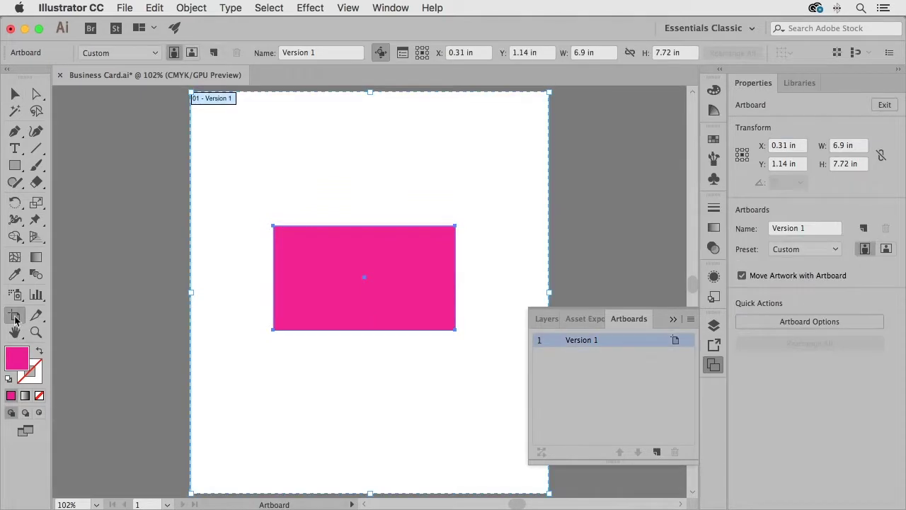
{"action": "left_click", "coordinate": [155, 53]}
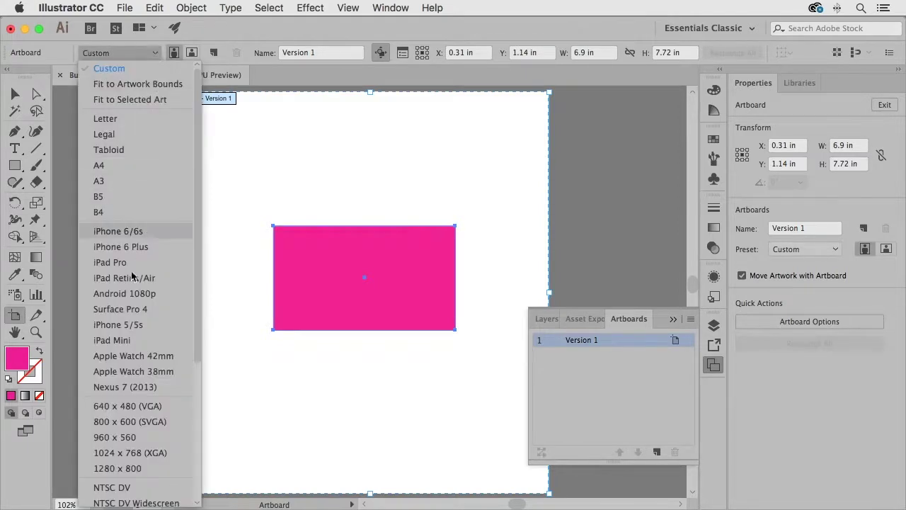
{"action": "scroll", "coordinate": [127, 358], "scroll_direction": "down", "scroll_amount": 5}
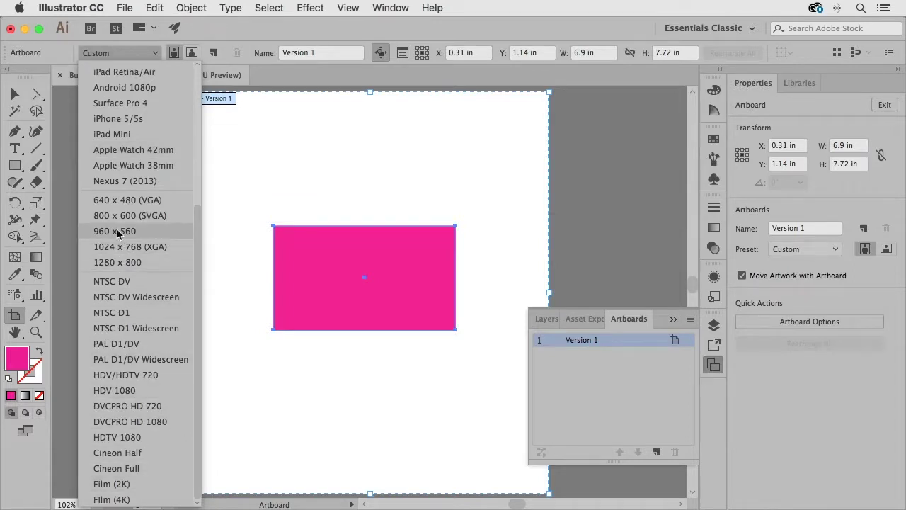
{"action": "scroll", "coordinate": [119, 234], "scroll_direction": "up", "scroll_amount": 5}
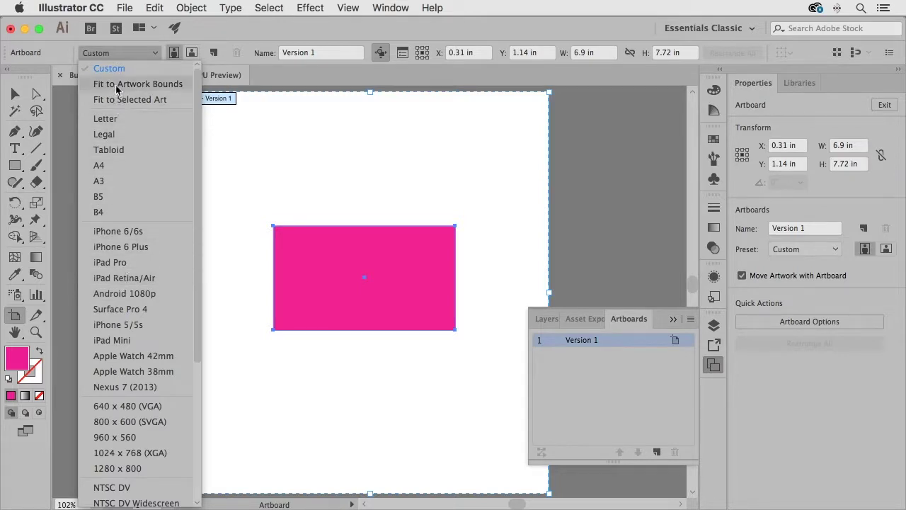
{"action": "left_click", "coordinate": [169, 85]}
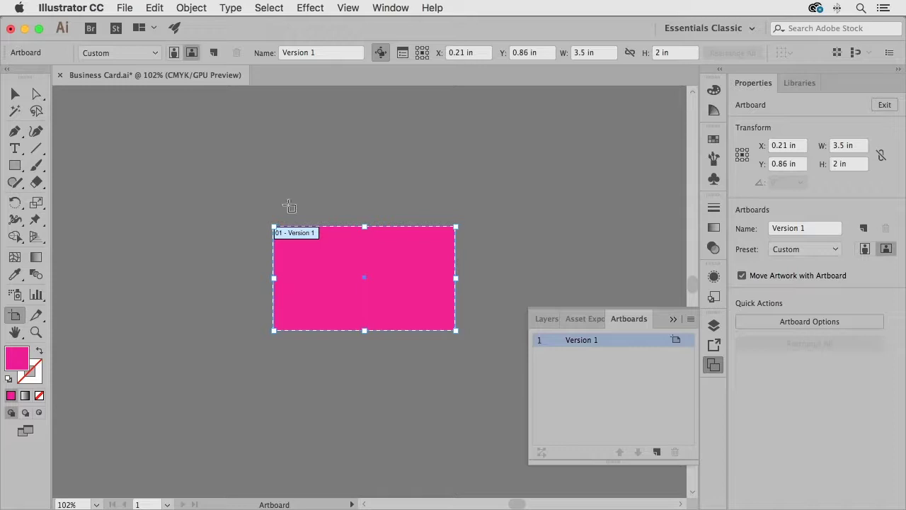
Drag the artboard corners outward, then draw a 1.375 in magenta circle above-right, off the artboard
{"action": "left_click_drag", "start_coordinate": [274, 226], "coordinate": [192, 176]}
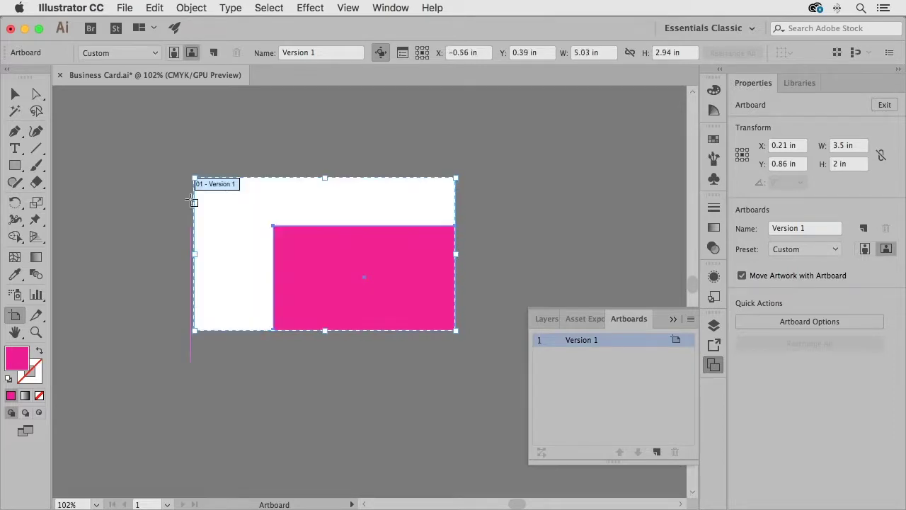
{"action": "left_click_drag", "start_coordinate": [457, 330], "coordinate": [493, 366]}
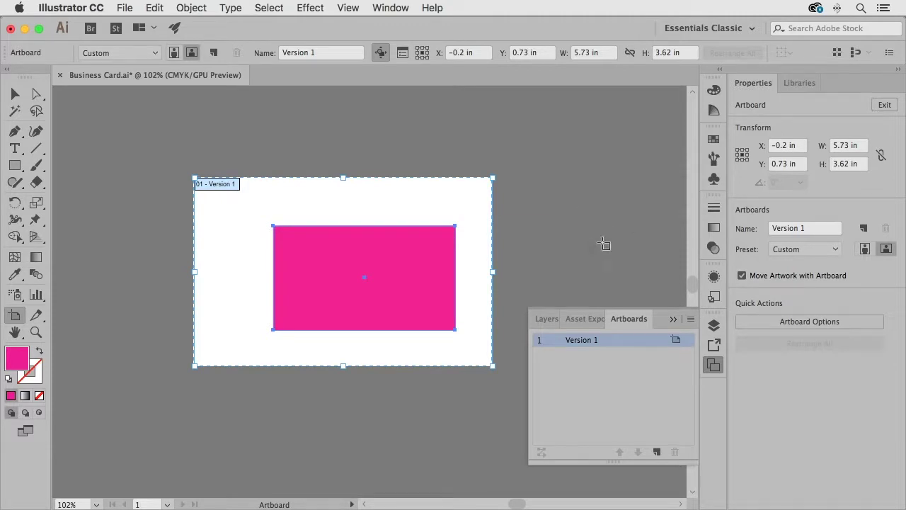
{"action": "left_click", "coordinate": [17, 166]}
{"action": "left_click_drag", "start_coordinate": [16, 167], "coordinate": [80, 201]}
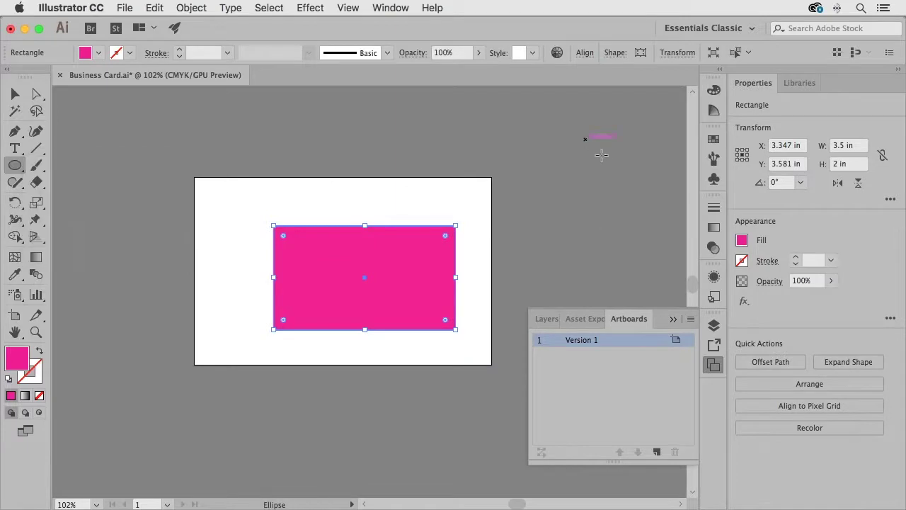
{"action": "left_click_drag", "start_coordinate": [585, 140], "coordinate": [656, 210]}
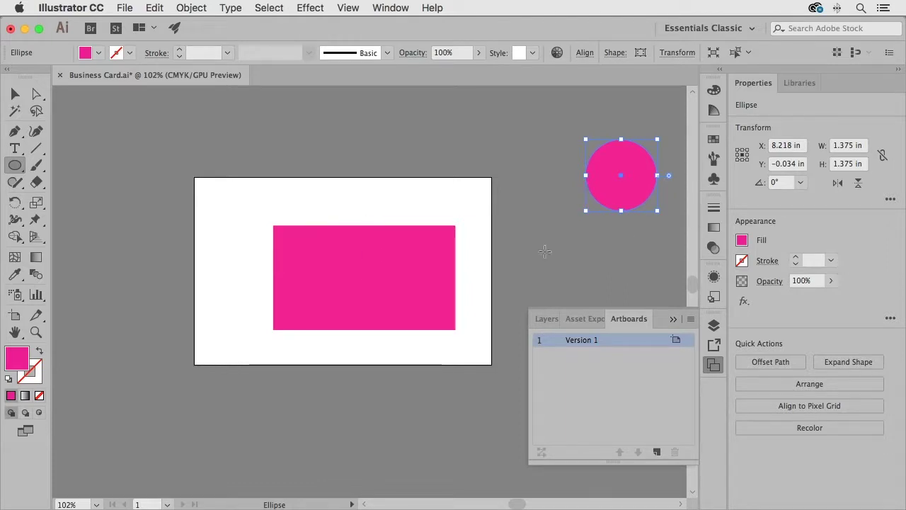
{"action": "left_click", "coordinate": [17, 99]}
{"action": "left_click", "coordinate": [344, 155]}
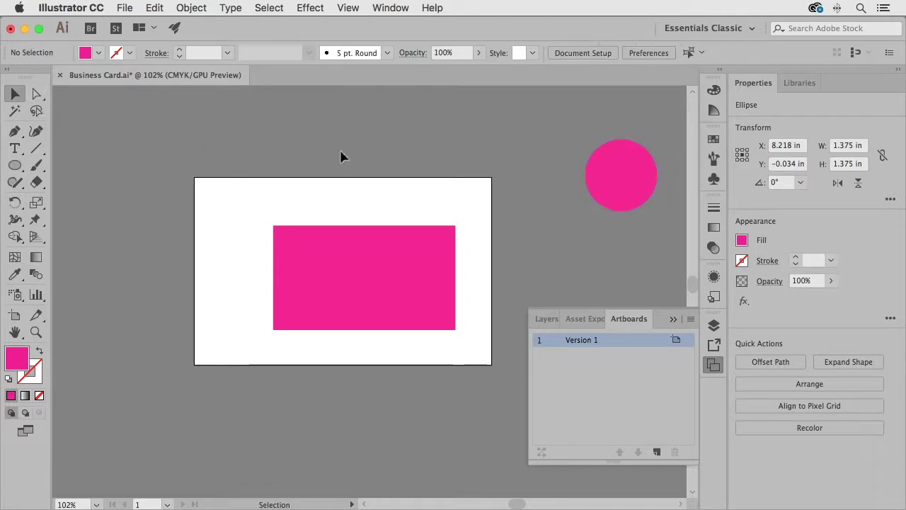
Try fitting the Version 1 artboard to all artwork bounds
{"action": "left_click", "coordinate": [15, 315]}
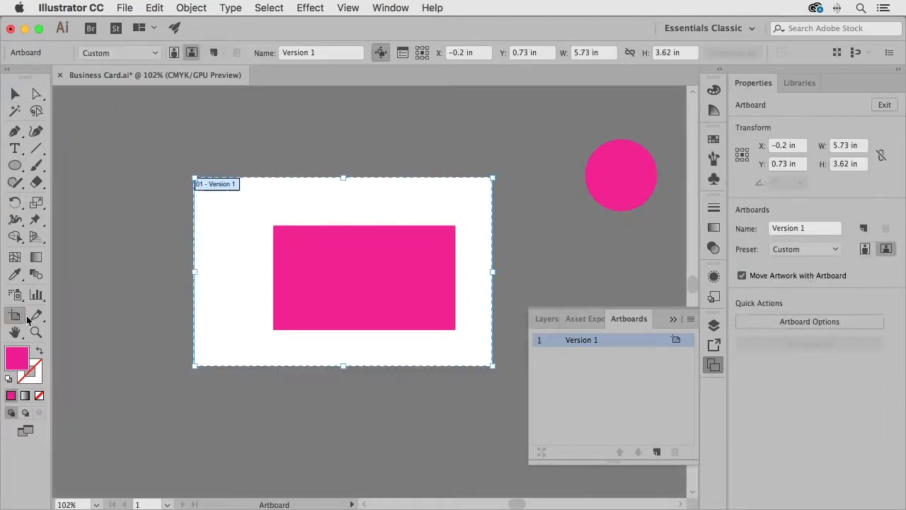
{"action": "left_click", "coordinate": [155, 56]}
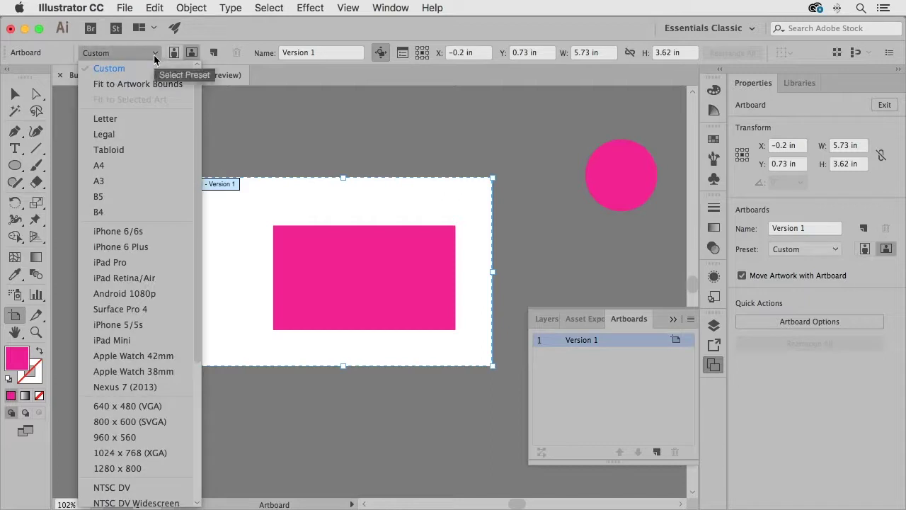
{"action": "left_click", "coordinate": [128, 85]}
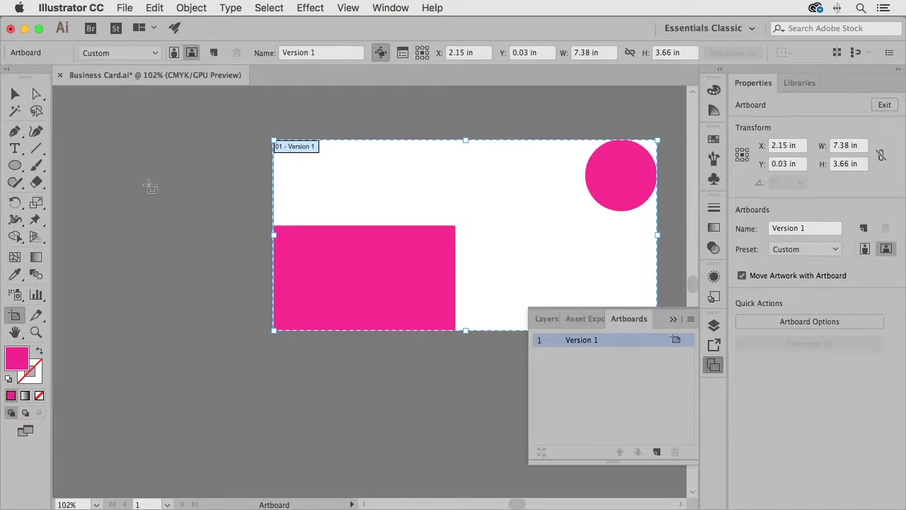
Refit the artboard to the selected magenta rectangle (3.5 × 2 in), leaving the circle outside
{"action": "left_click", "coordinate": [15, 94]}
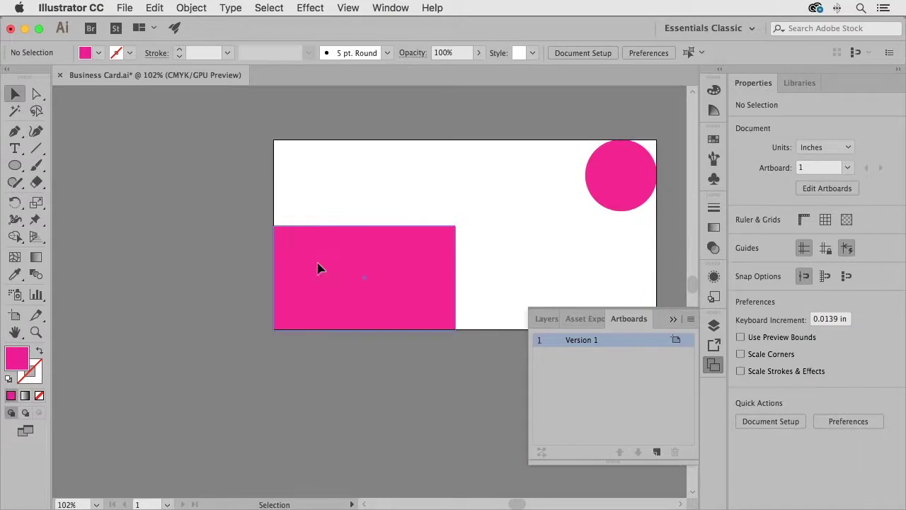
{"action": "left_click", "coordinate": [318, 267]}
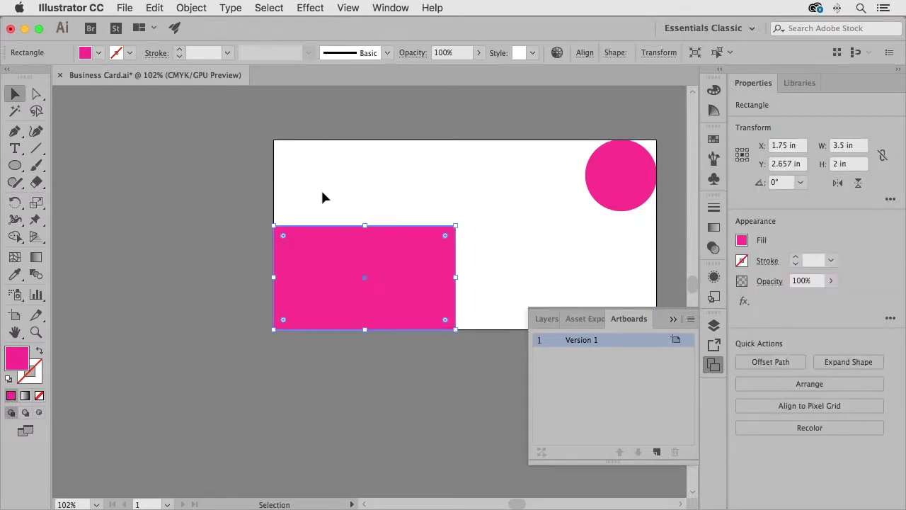
{"action": "left_click", "coordinate": [14, 317]}
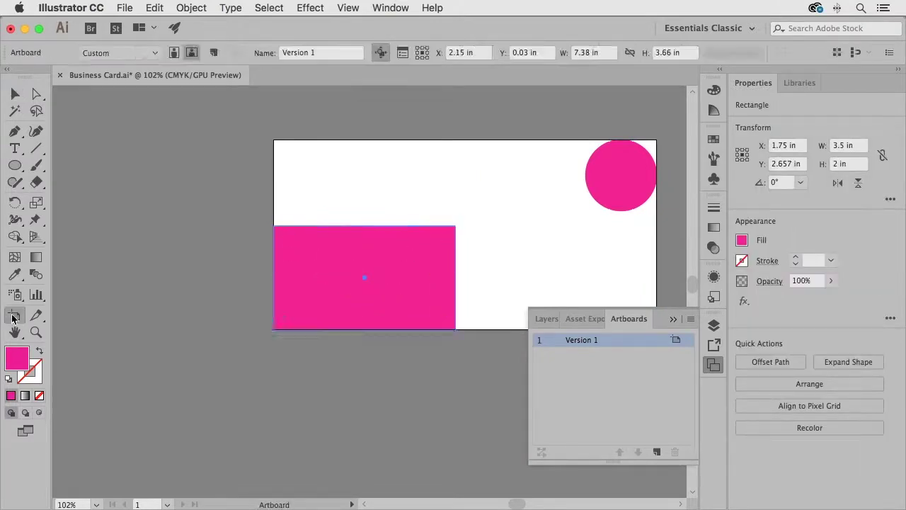
{"action": "left_click", "coordinate": [126, 53]}
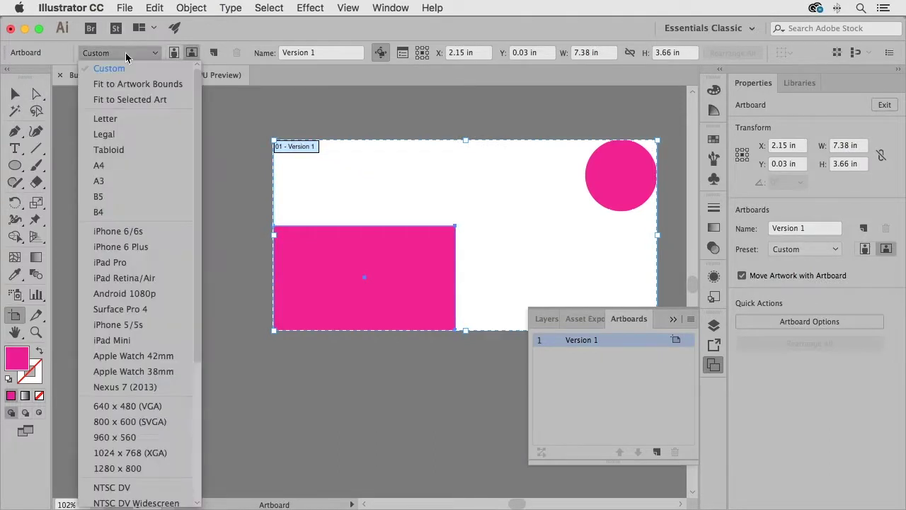
{"action": "left_click", "coordinate": [127, 100]}
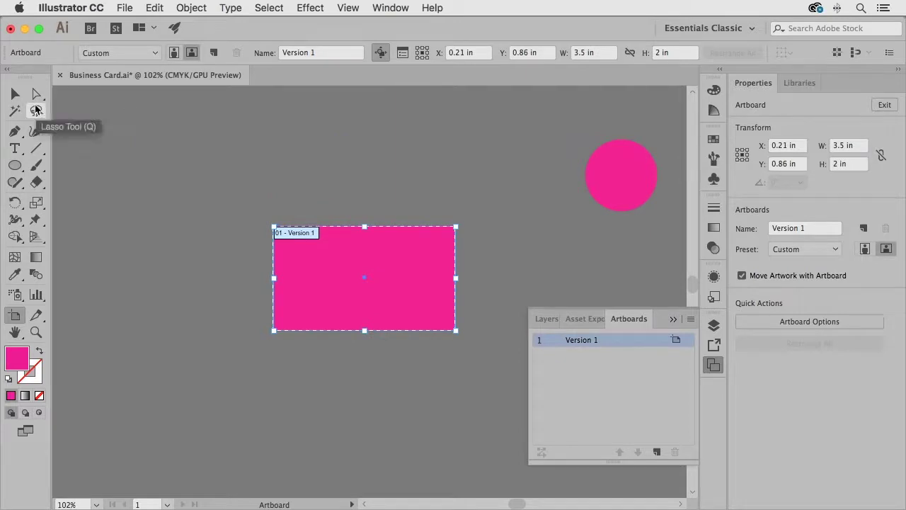
{"action": "left_click", "coordinate": [16, 95]}
{"action": "left_click", "coordinate": [185, 155]}
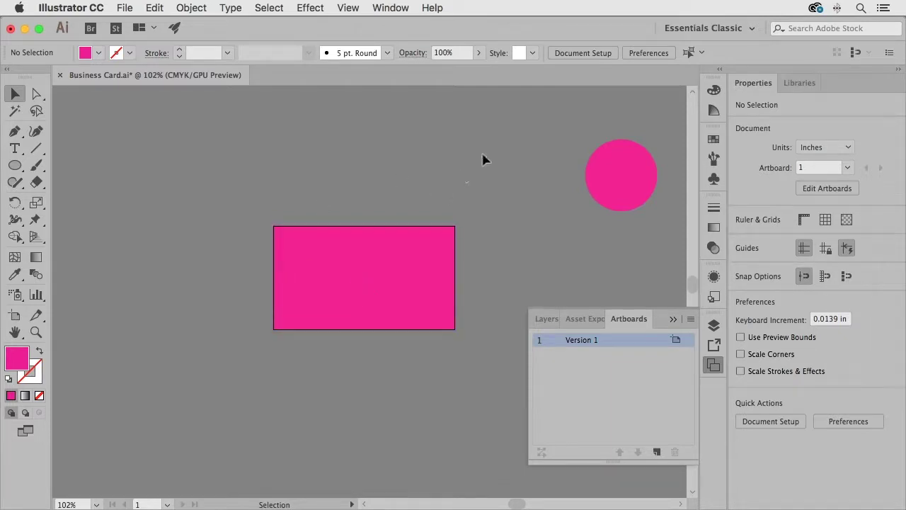
Delete the magenta circle and save Business Card.ai
{"action": "left_click", "coordinate": [632, 189]}
{"action": "key", "text": "Delete"}
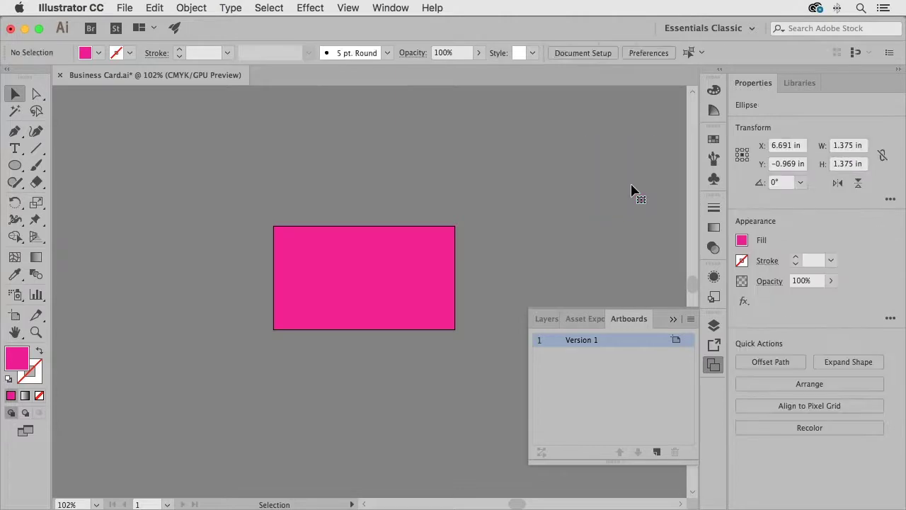
{"action": "key", "text": "super+s"}
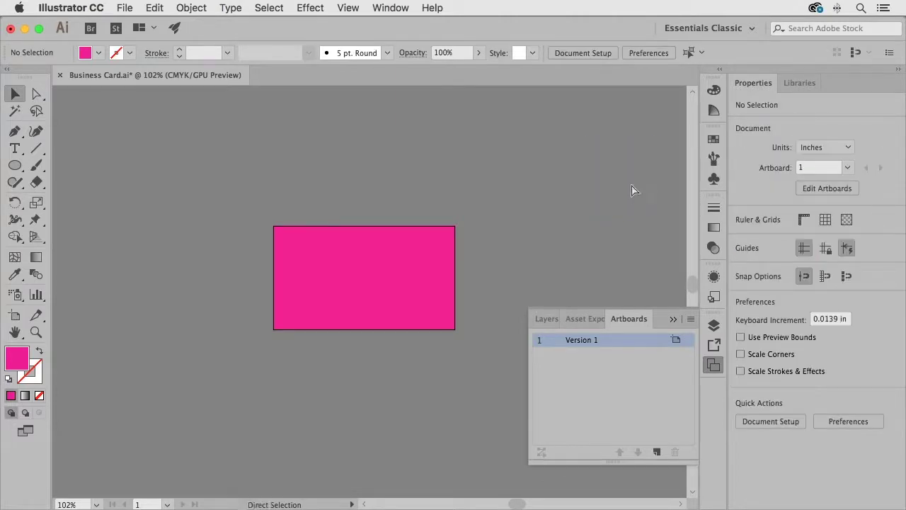